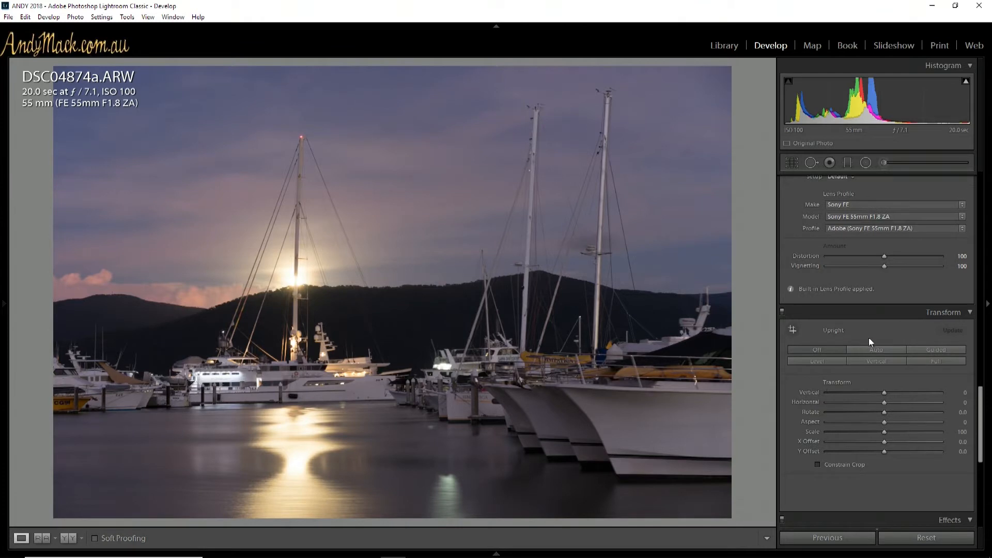
Straighten the photo with Guided Upright, drawing vertical guides along the moonlit yacht's mast and the tallest mast near the foreground boats
left_click(934, 351)
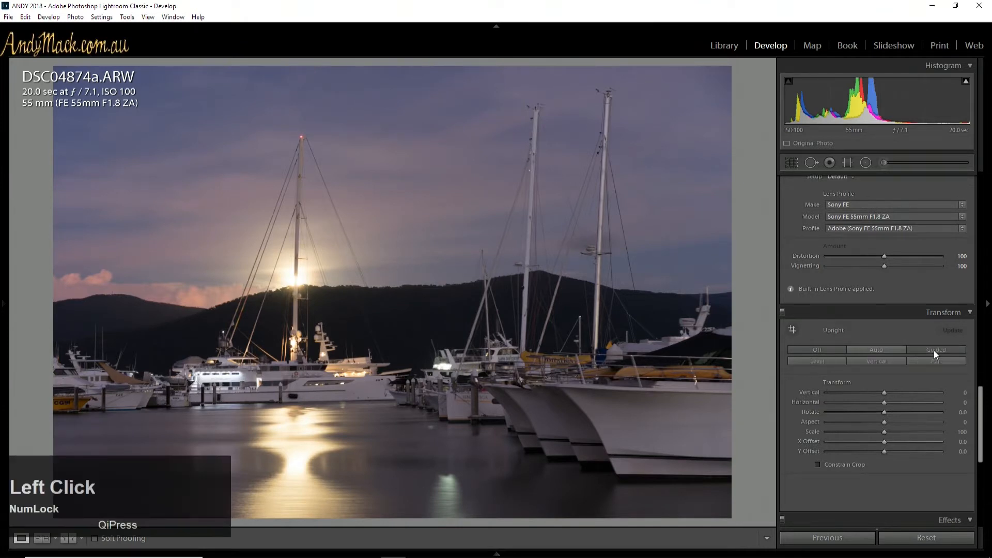
left_click_drag(294, 356, 302, 126)
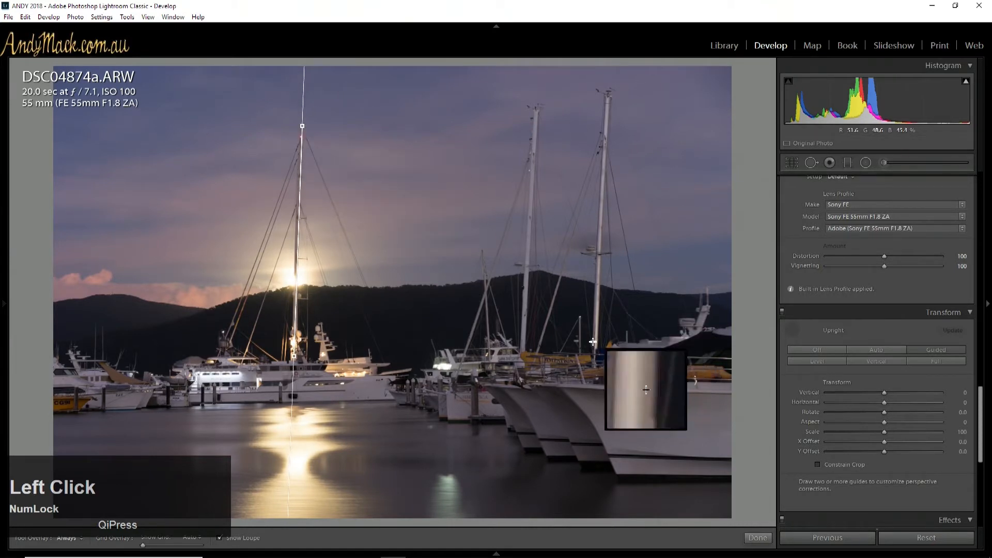
left_click_drag(596, 363, 607, 100)
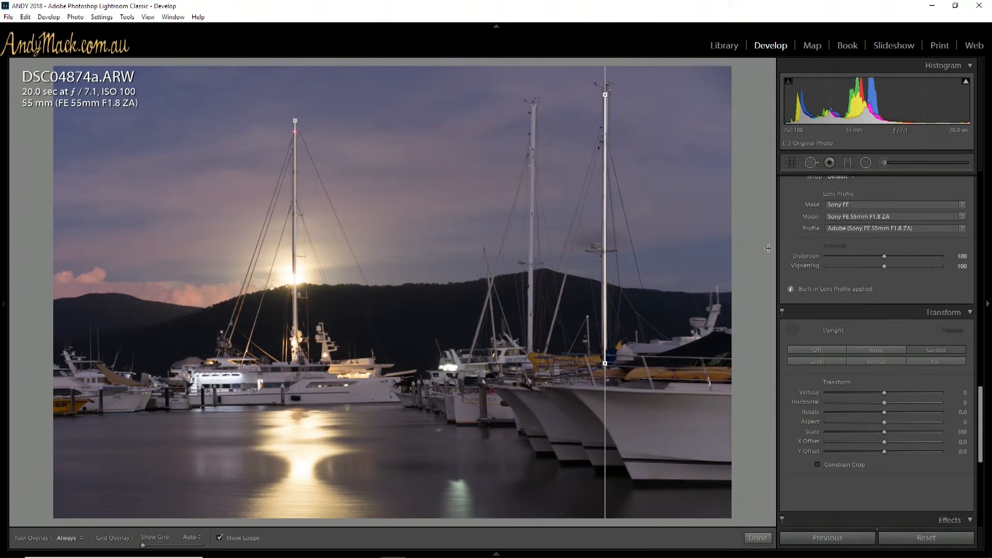
left_click(925, 349)
Try cropping a narrow strip off the photo's right edge and restore the full frame
left_click_drag(981, 408, 985, 162)
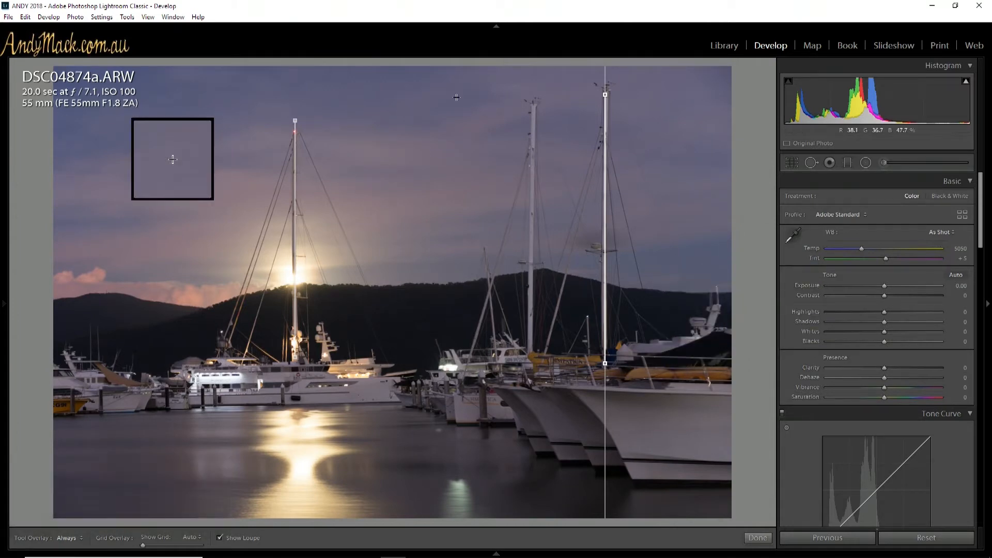
left_click(793, 163)
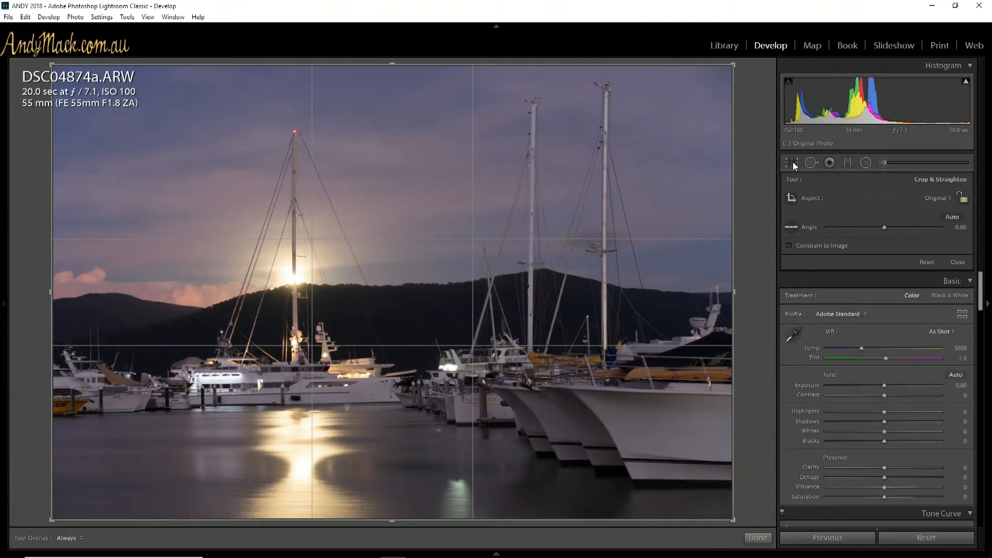
left_click(793, 162)
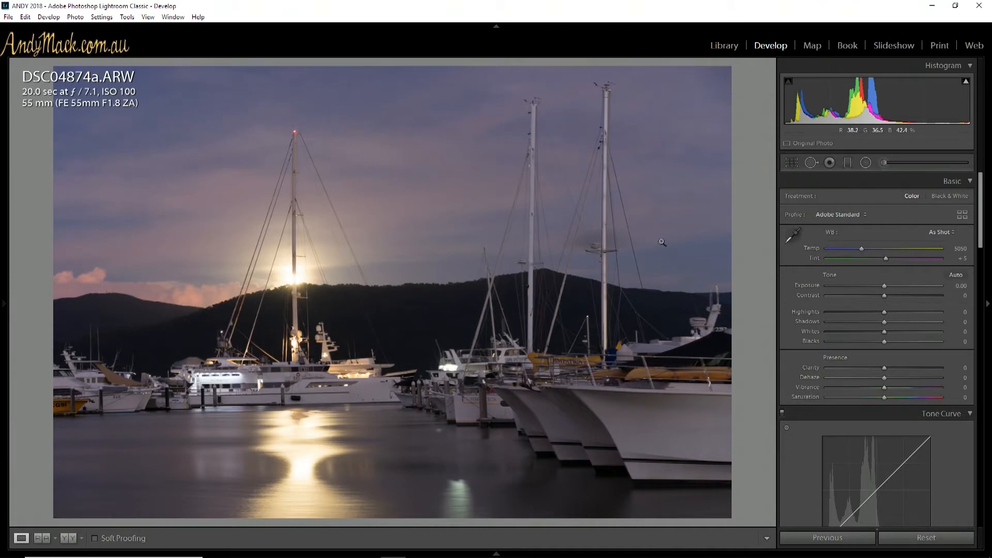
left_click(792, 162)
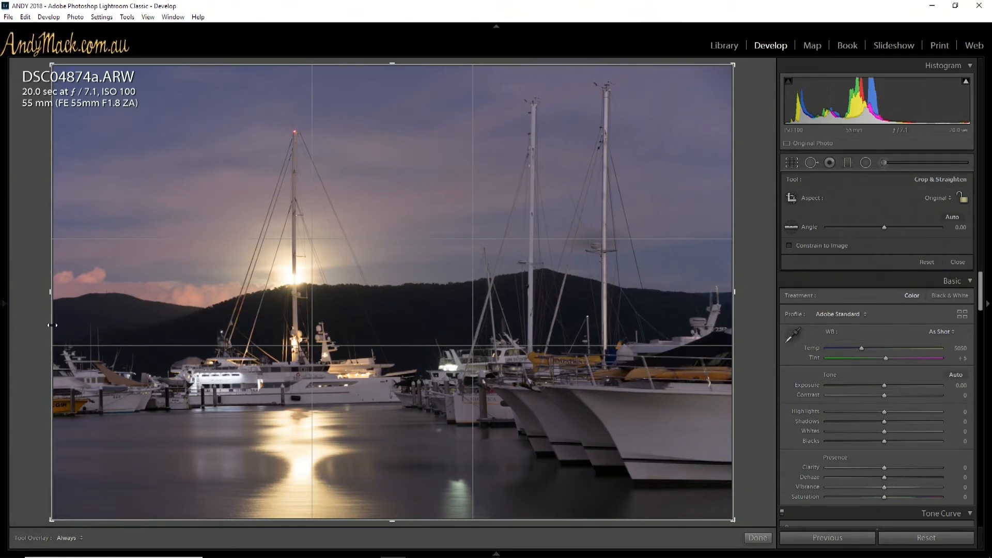
left_click_drag(52, 294, 38, 294)
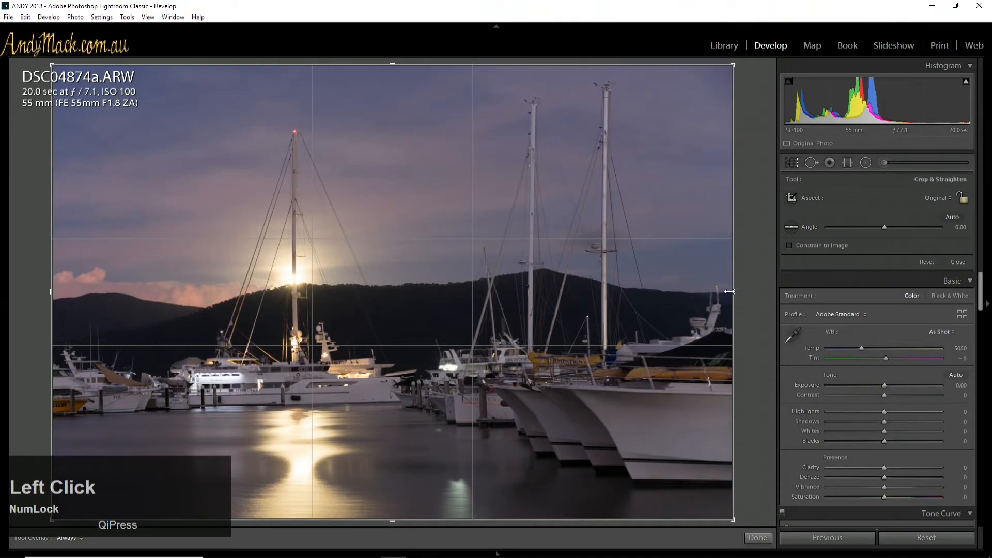
left_click_drag(730, 291, 712, 296)
key("Return")
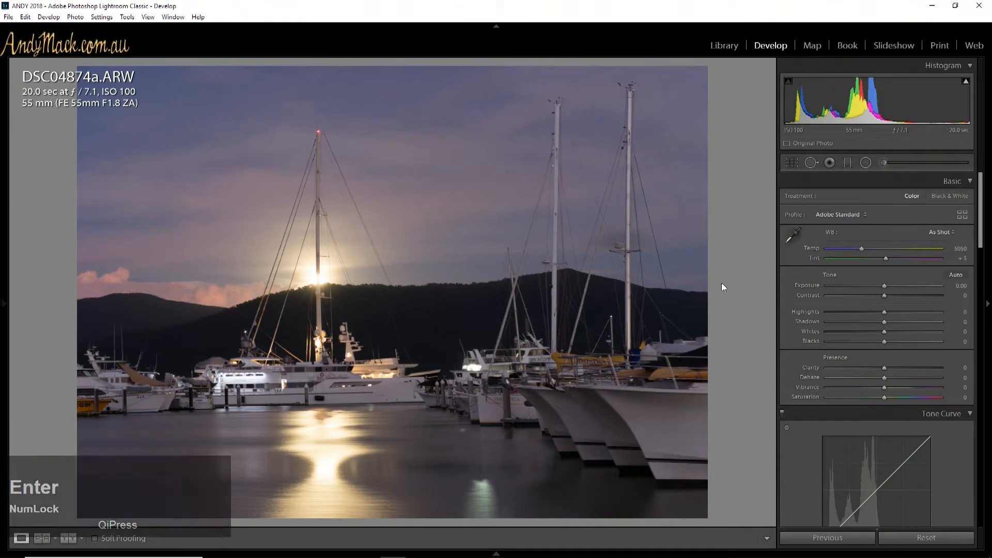
left_click(784, 164)
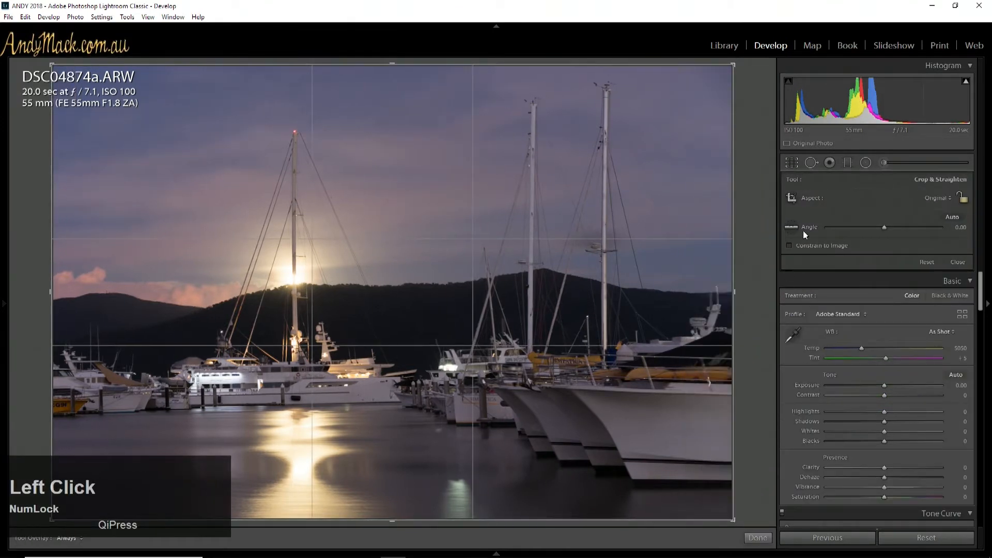
left_click(793, 163)
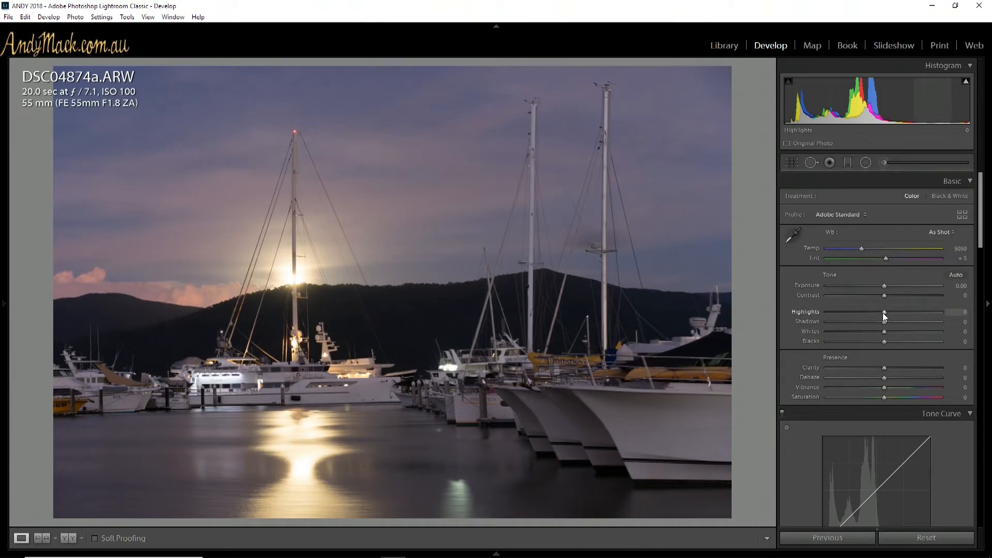
Lower the photo's Highlights to -100 to recover the bright moon and its reflection
left_click_drag(883, 312, 809, 315)
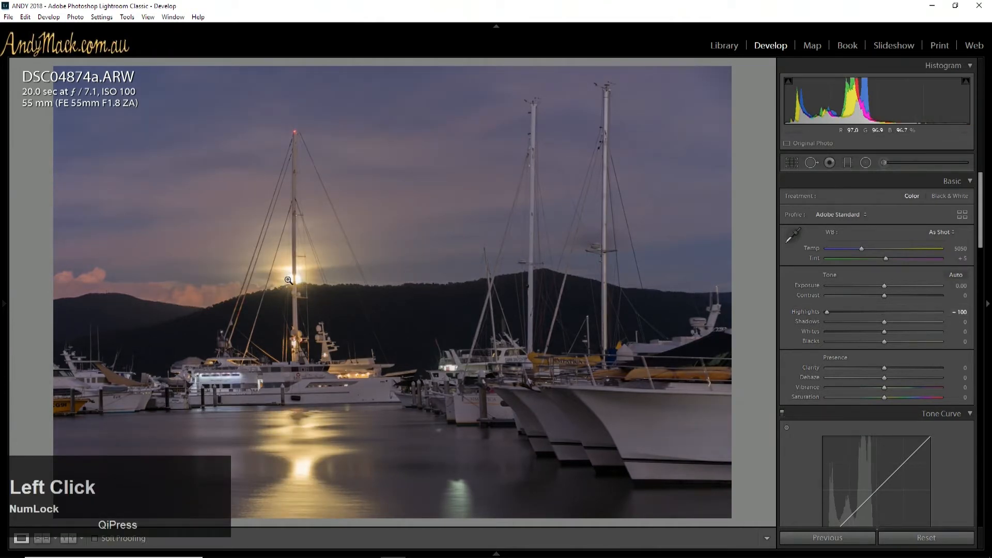
left_click(827, 314)
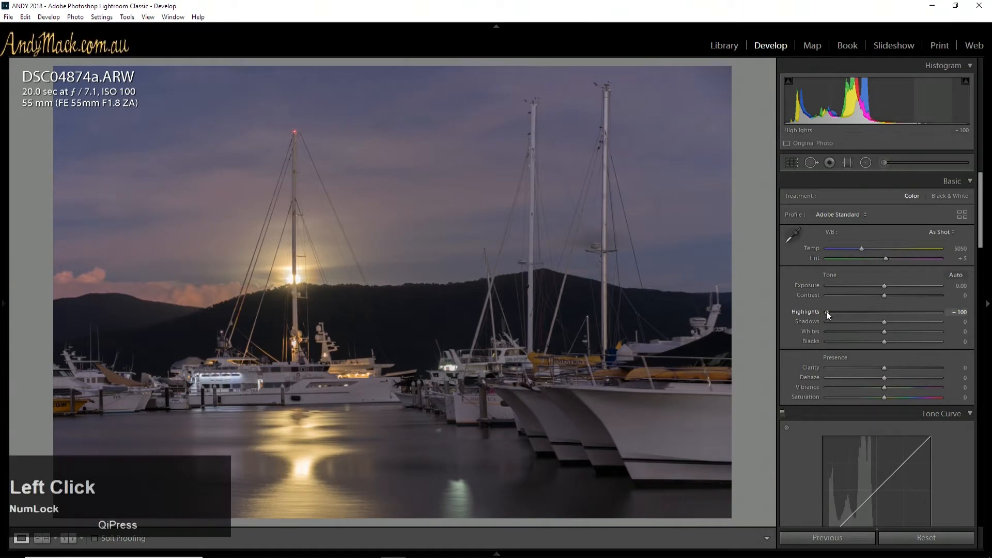
left_click_drag(827, 311, 404, 322)
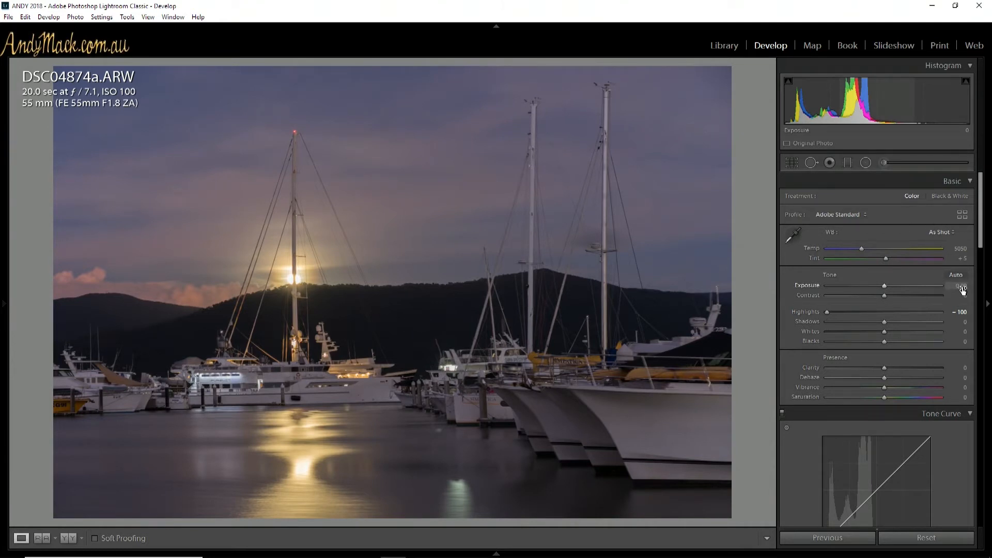
Raise the photo's Exposure to +0.70
key("Up")
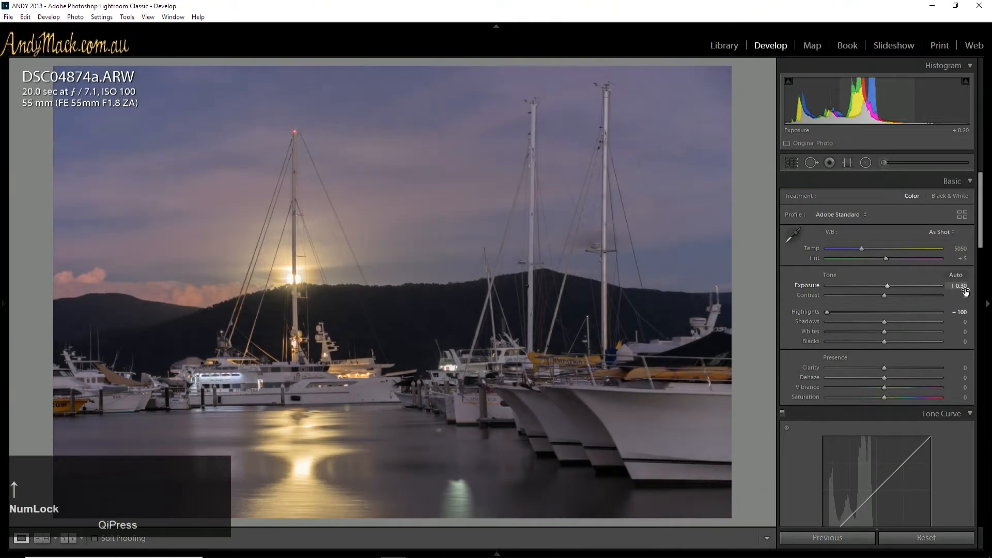
key("Up")
key("Up")
key("Up")
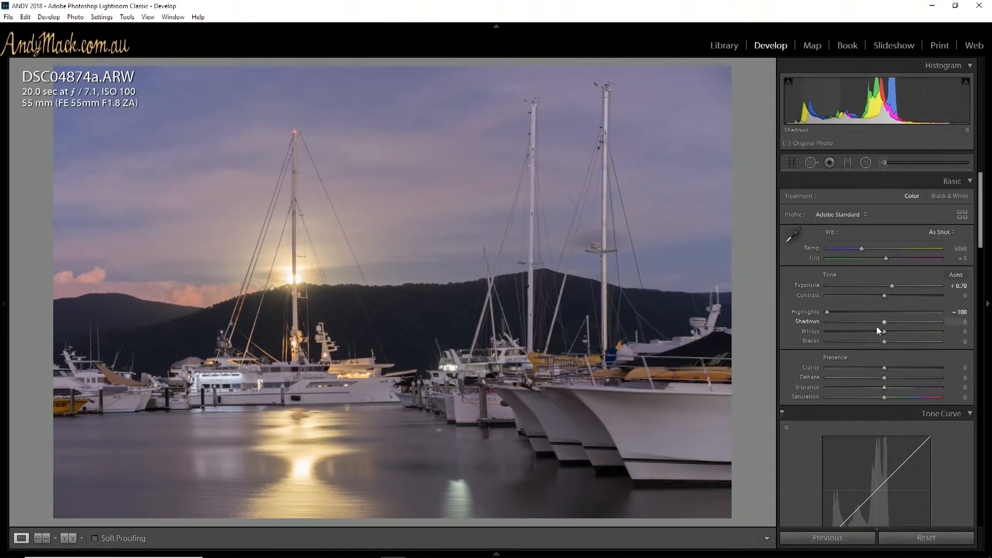
Refine the photo's basic tone with Shadows at +19, Whites at +12 and Blacks at -9
mouse_move(886, 321)
left_mouse_down()
mouse_move(895, 321)
mouse_move(856, 321)
mouse_move(897, 322)
left_mouse_up()
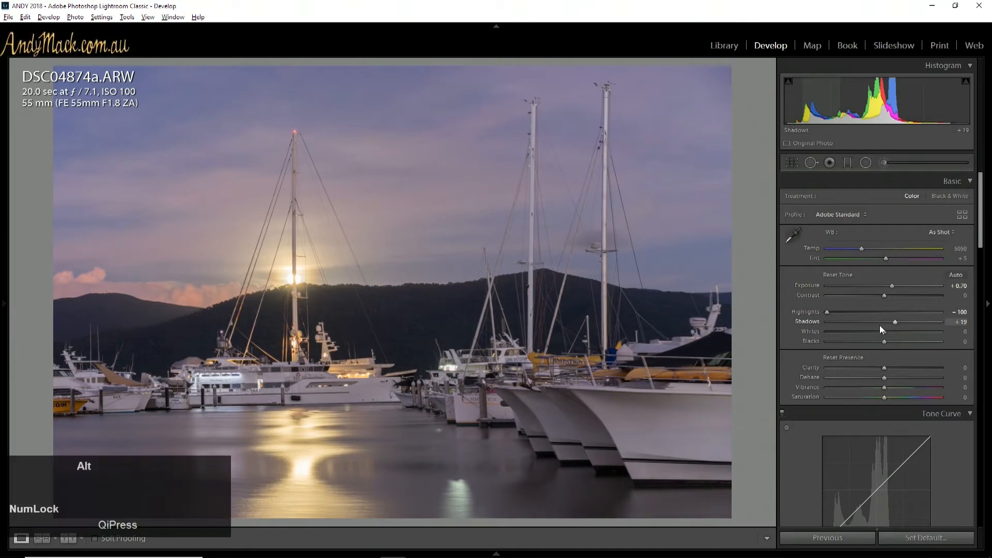
left_click_drag(884, 331, 892, 330)
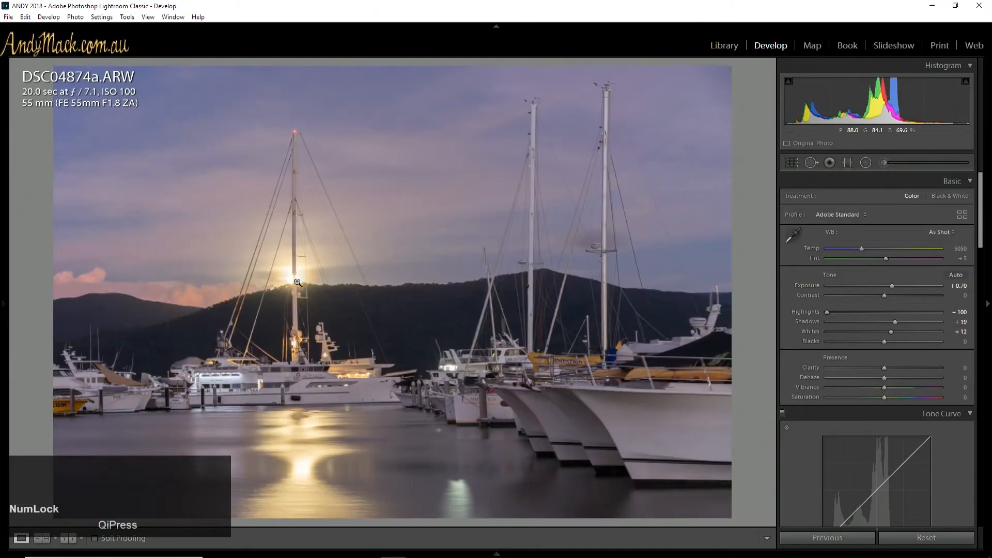
left_click(885, 341, "alt")
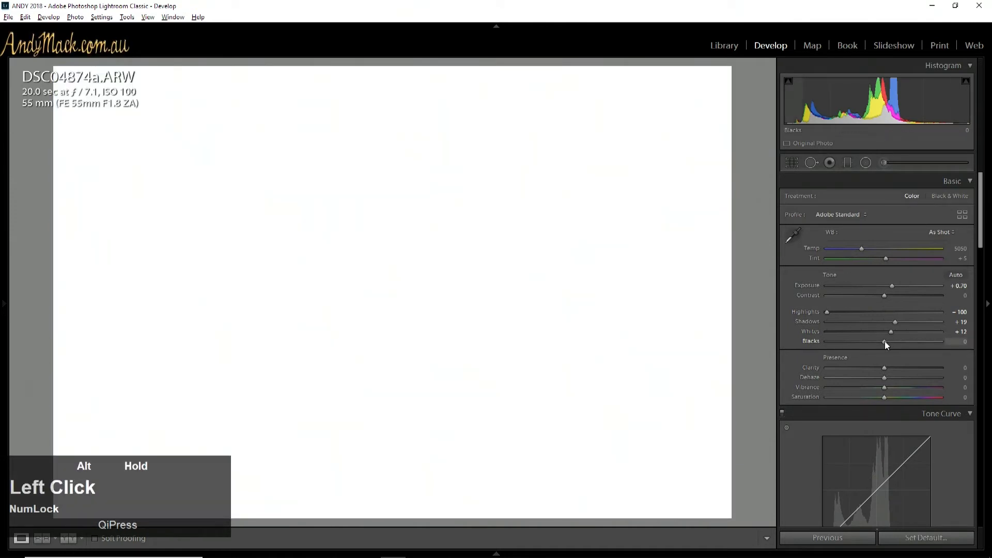
left_click_drag(881, 341, 880, 341)
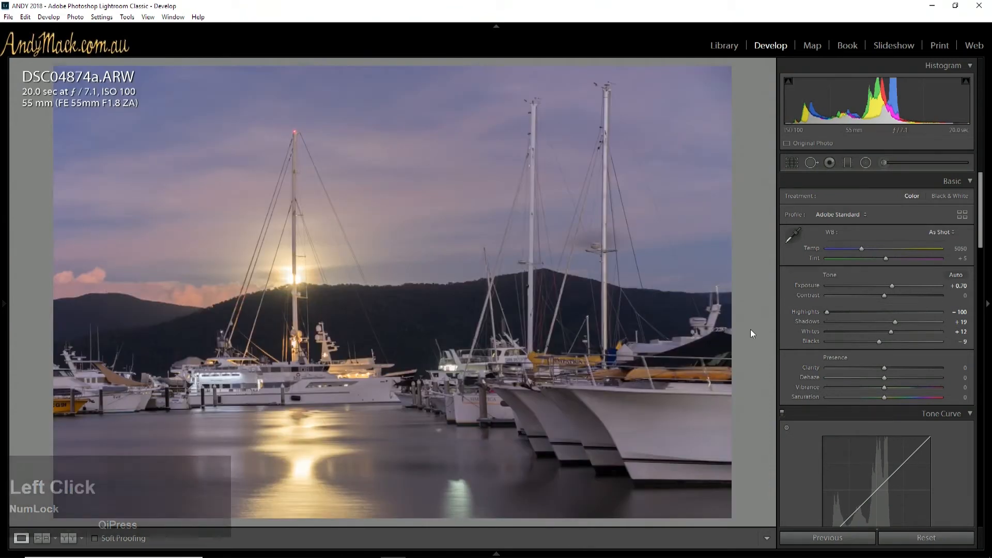
Compare the edited harbour photo with its unedited version by switching repeatedly between the before and after views
key("backslash")
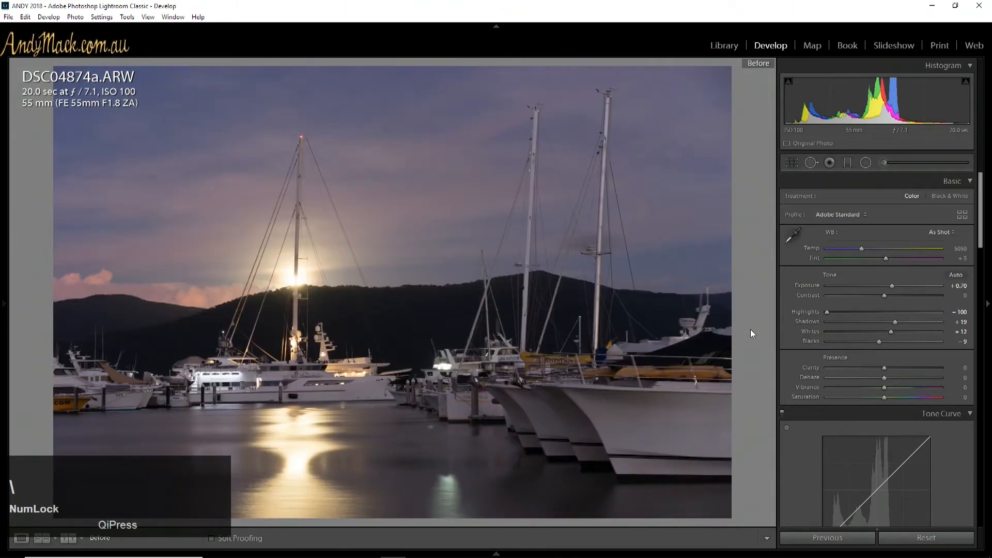
key("backslash")
key("backslash")
key("backslash")
key("backslash")
key("backslash")
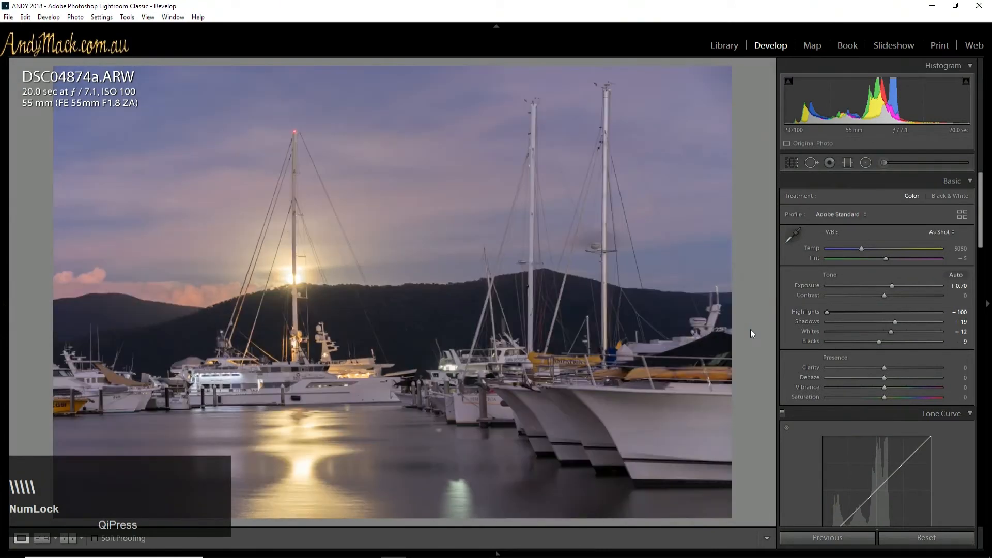
key("backslash")
key("backslash")
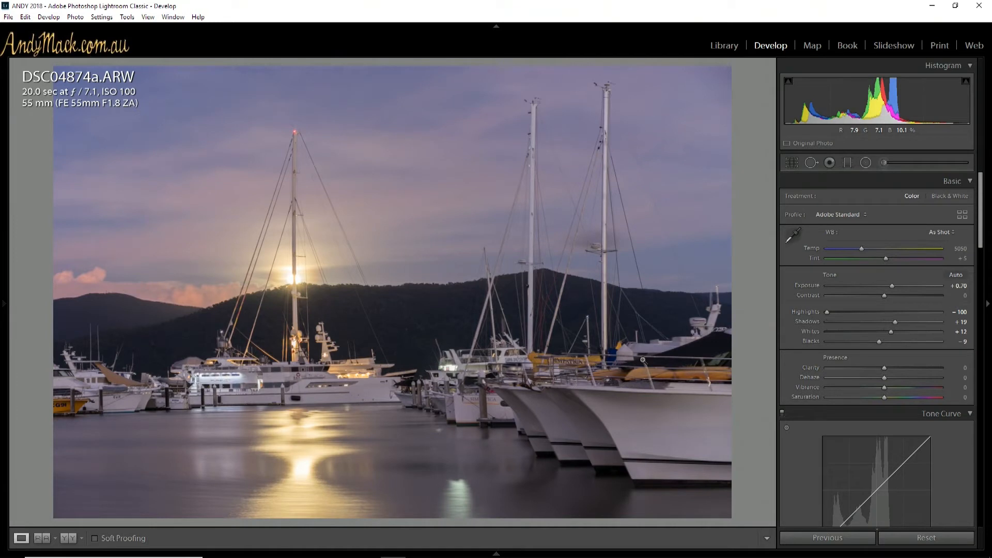
Export the edited photo DSC04874a.ARW to HDR Efex Pro 2
left_click(496, 554)
right_click(650, 485)
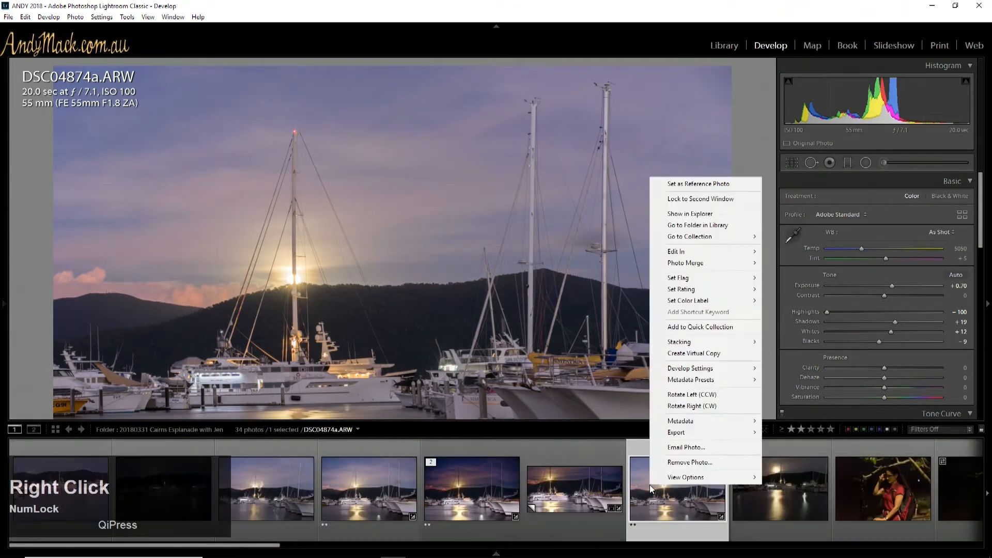
mouse_move(696, 431)
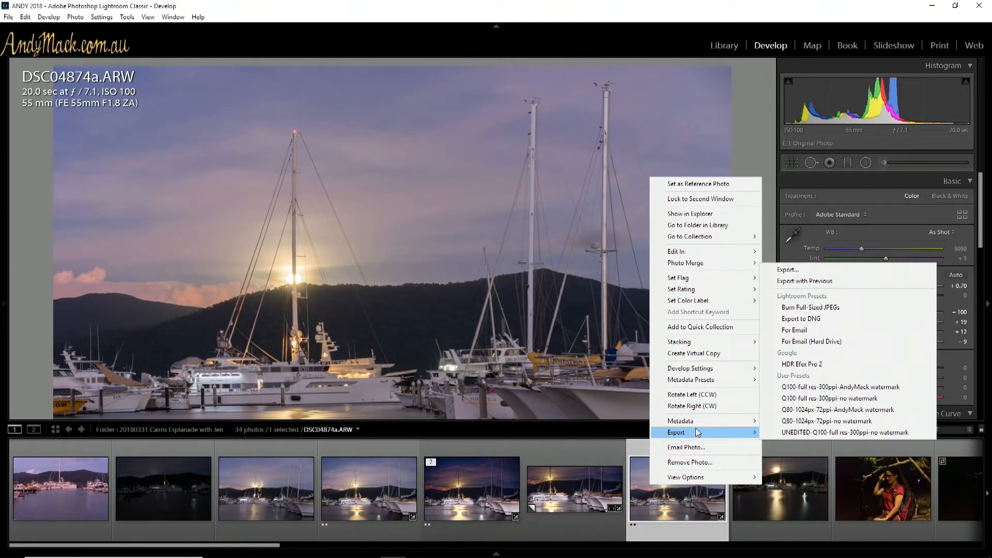
left_click(816, 363)
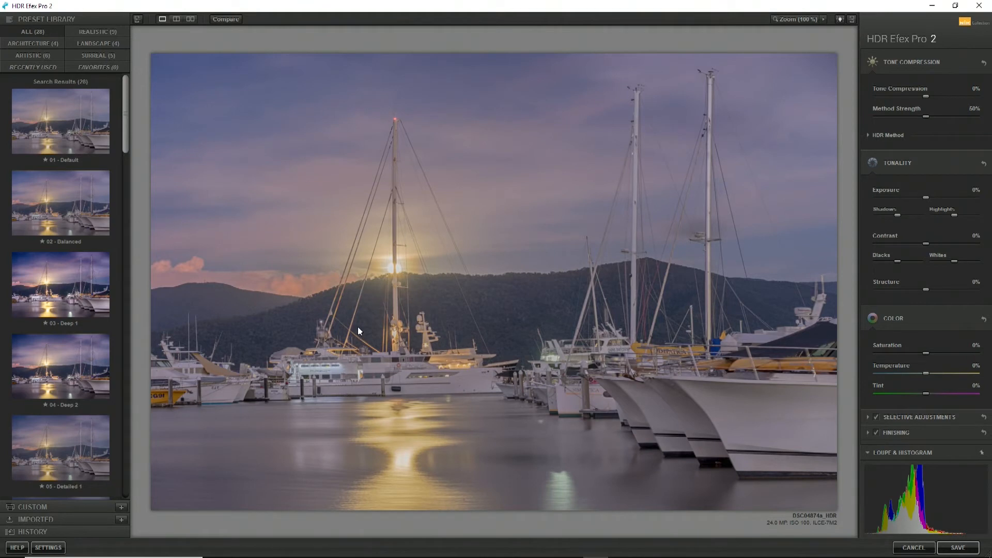
Try the HDR presets 03 - Deep 1 and 04 - Deep 2 on the harbour photo
left_click_drag(125, 145, 126, 164)
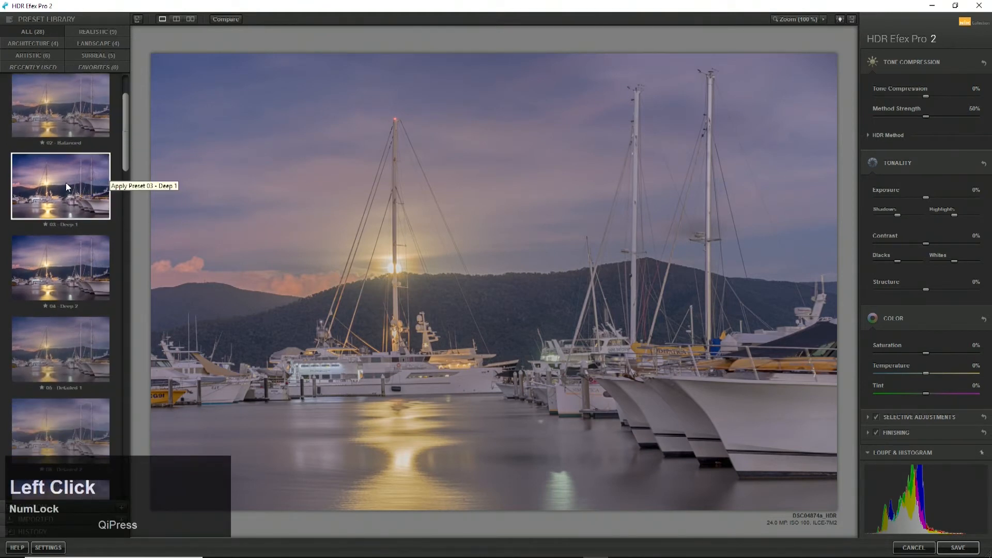
left_click(63, 189)
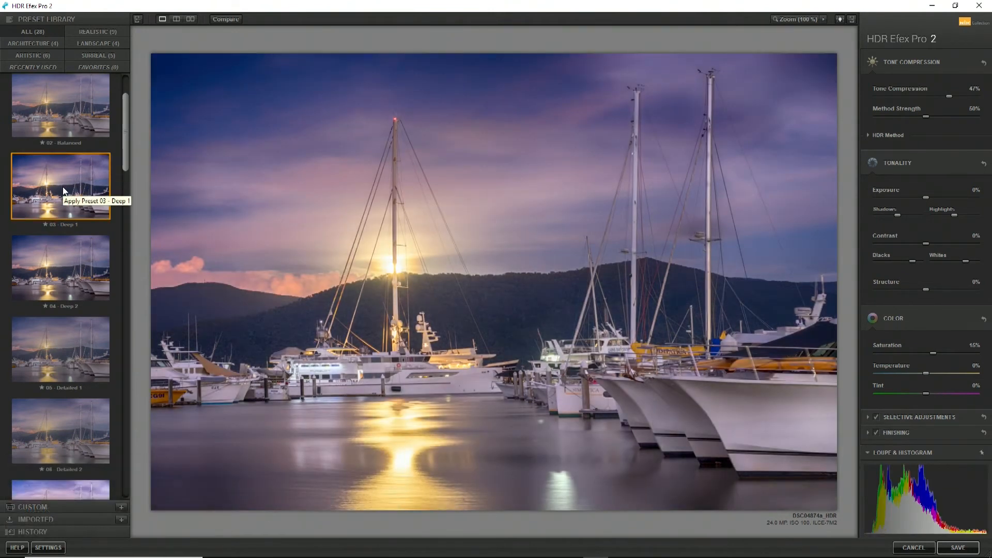
left_click_drag(125, 147, 125, 161)
left_click(83, 177)
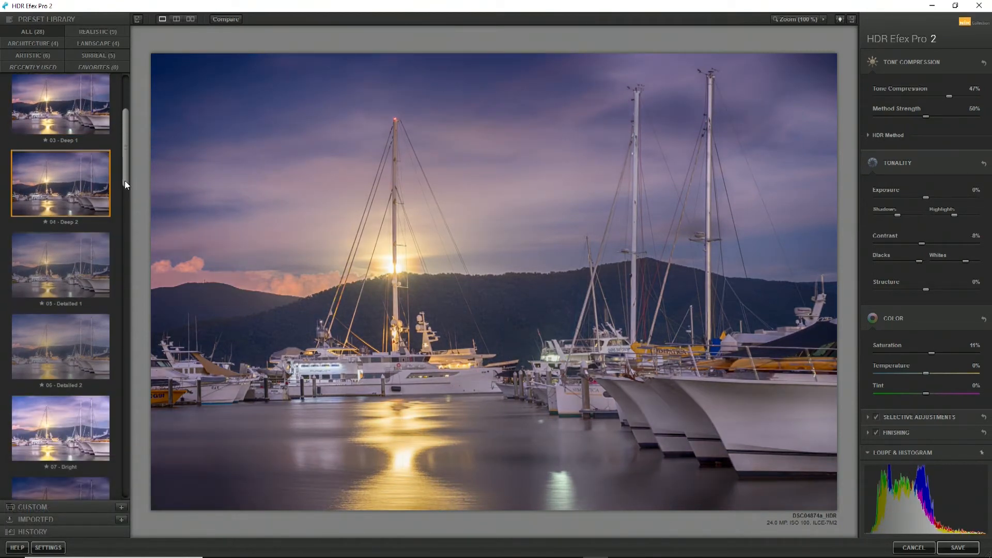
Try the HDR presets 08 - Dark and 10 - Structurized 1 on the harbour photo
left_click_drag(125, 181, 122, 230)
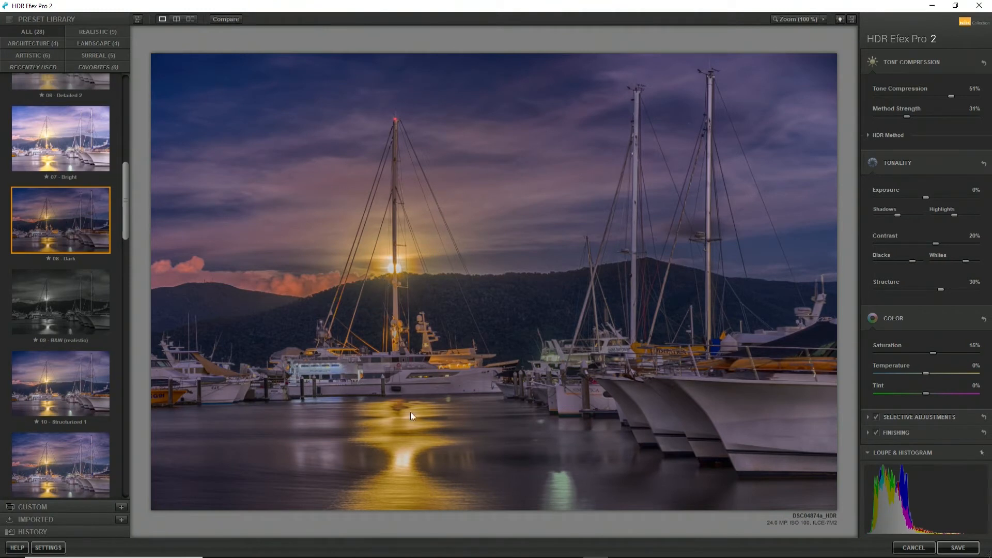
left_click_drag(126, 200, 120, 227)
left_click(56, 239)
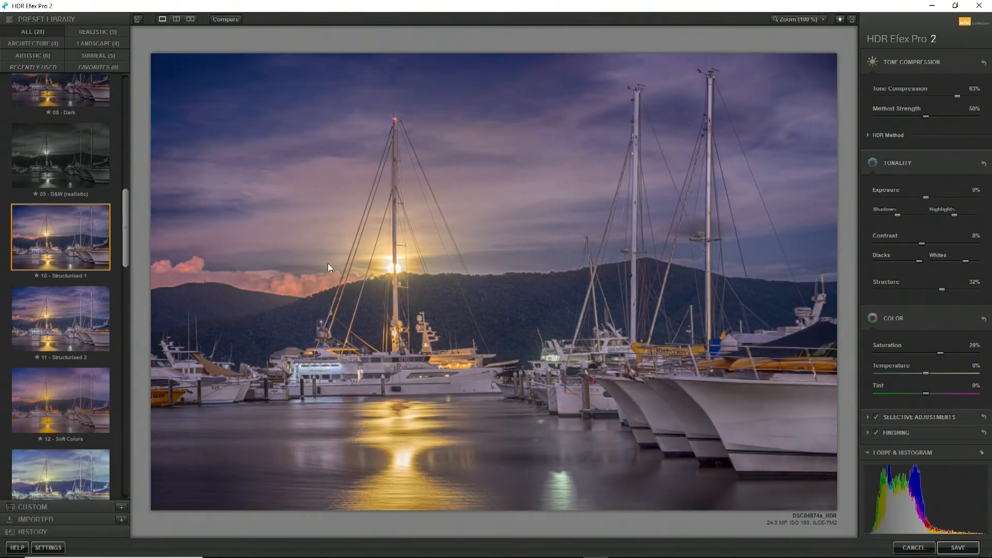
Apply the HDR preset 12 - Soft Colors to the harbour photo
left_click_drag(122, 222, 126, 248)
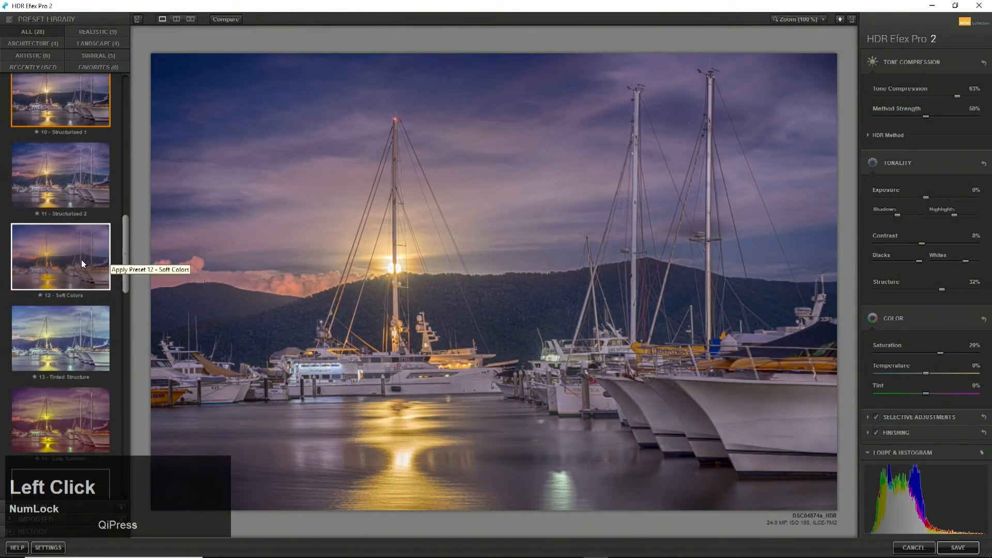
left_click(82, 259)
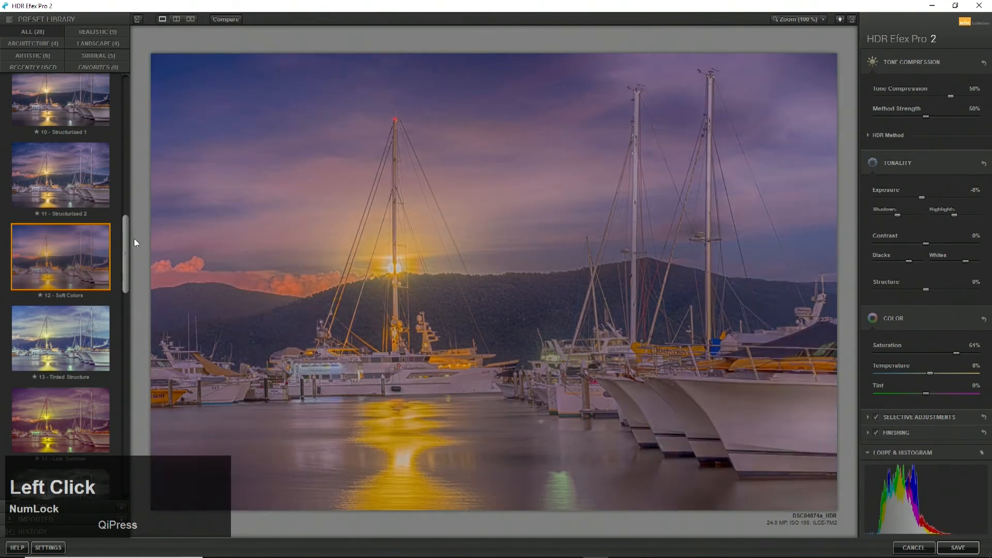
Apply the custom preset 20180401 Boat to the harbour photo and expand the selective adjustments
left_click_drag(129, 239, 135, 76)
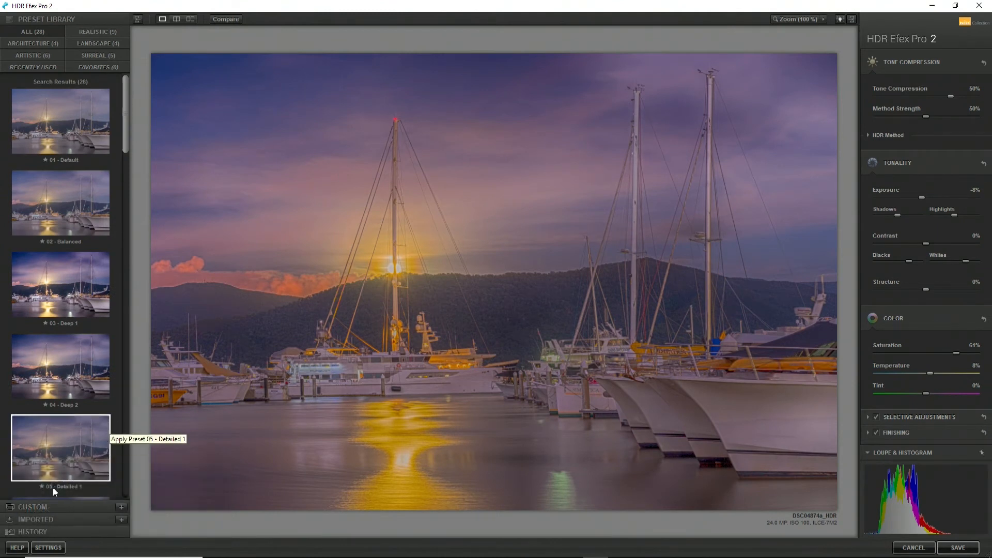
left_click(71, 508)
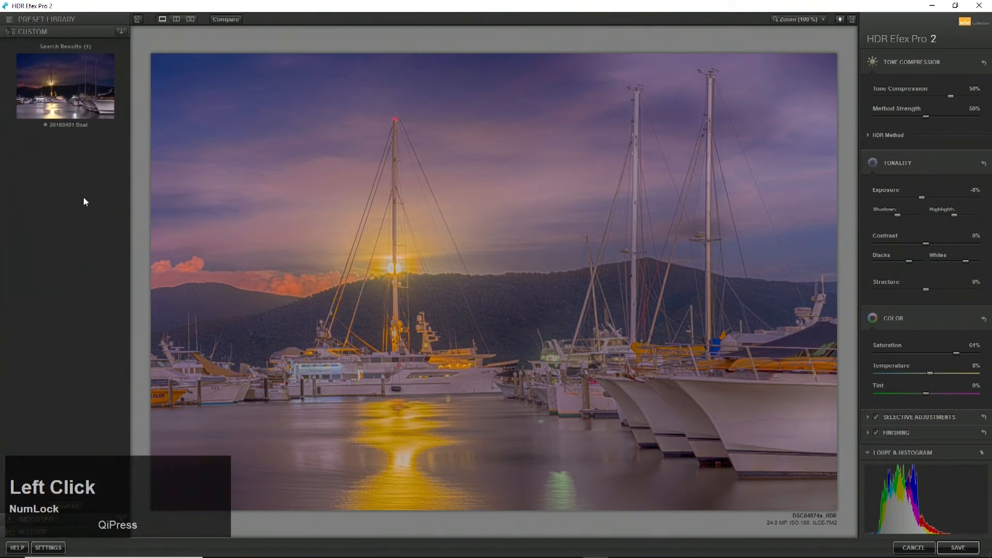
left_click(75, 103)
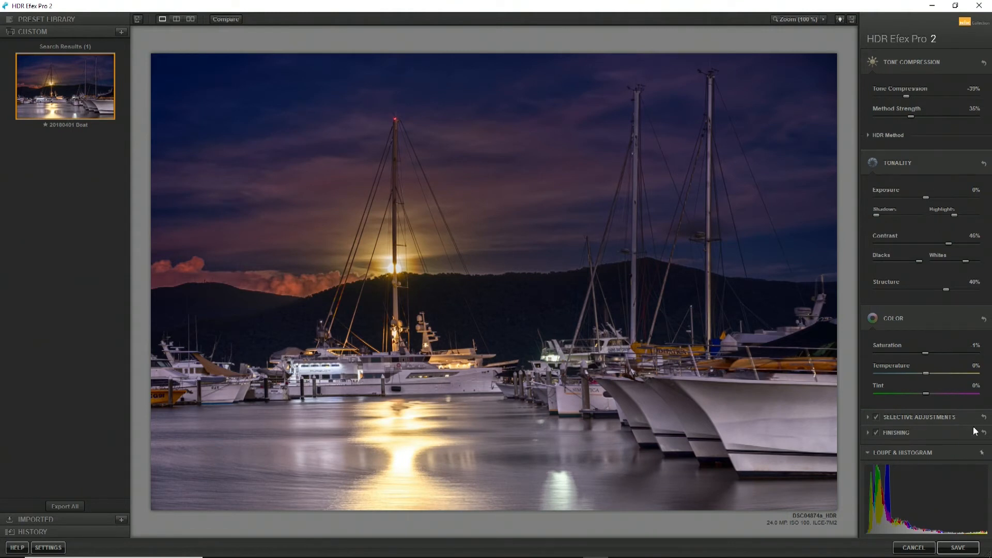
left_click(869, 418)
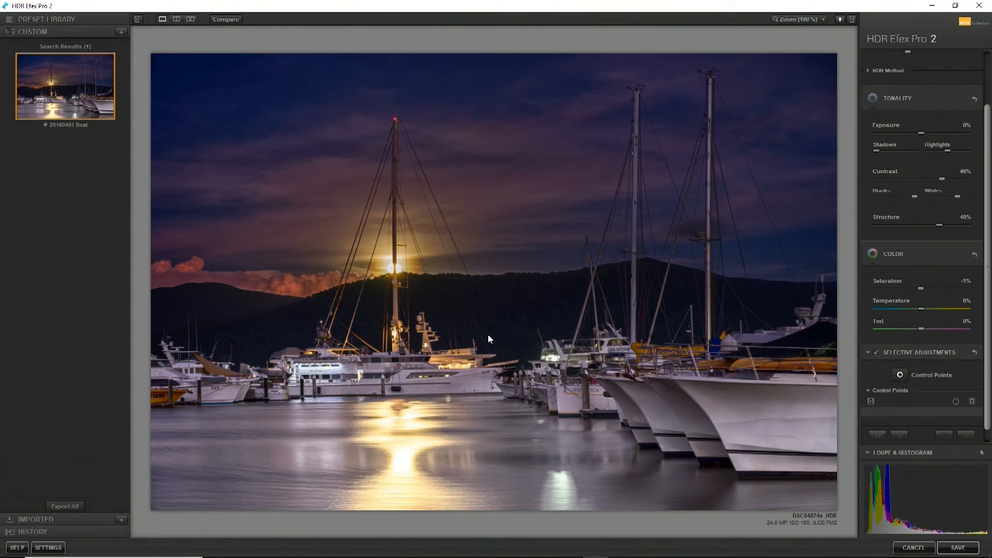
Try the library presets 03 - Deep 1 and 04 - Deep 2 on the harbour photo and browse the remaining presets
left_click(10, 24)
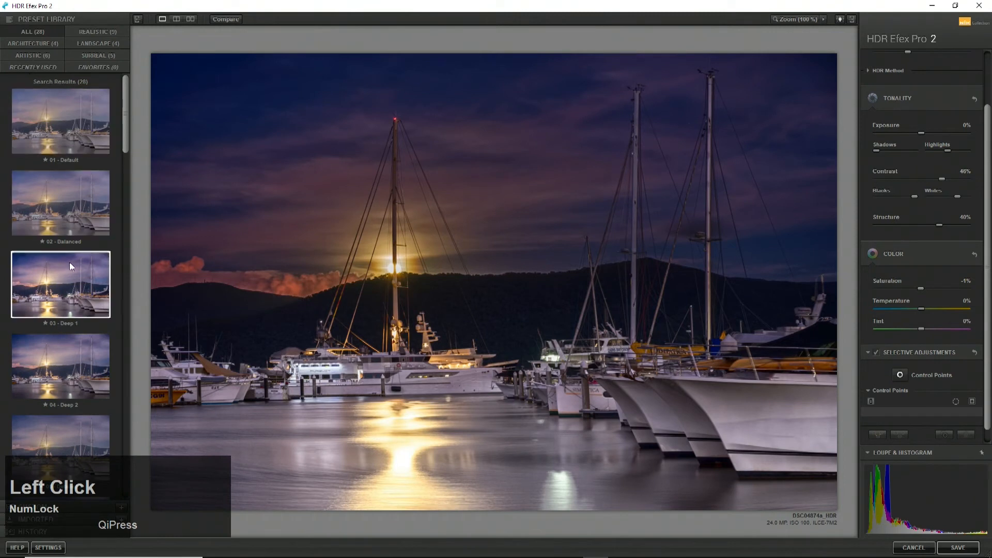
left_click(68, 293)
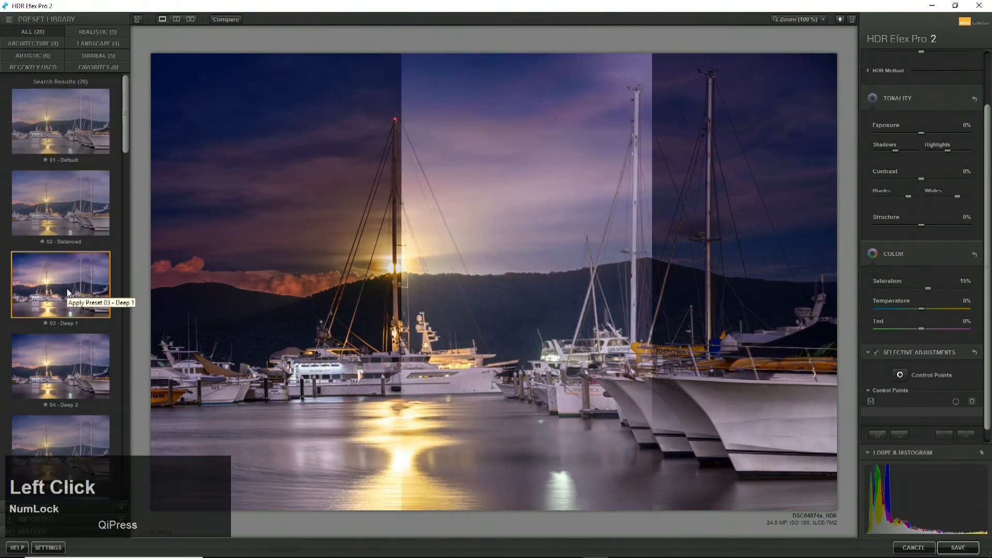
left_click(73, 356)
scroll(74, 357, "down", 2)
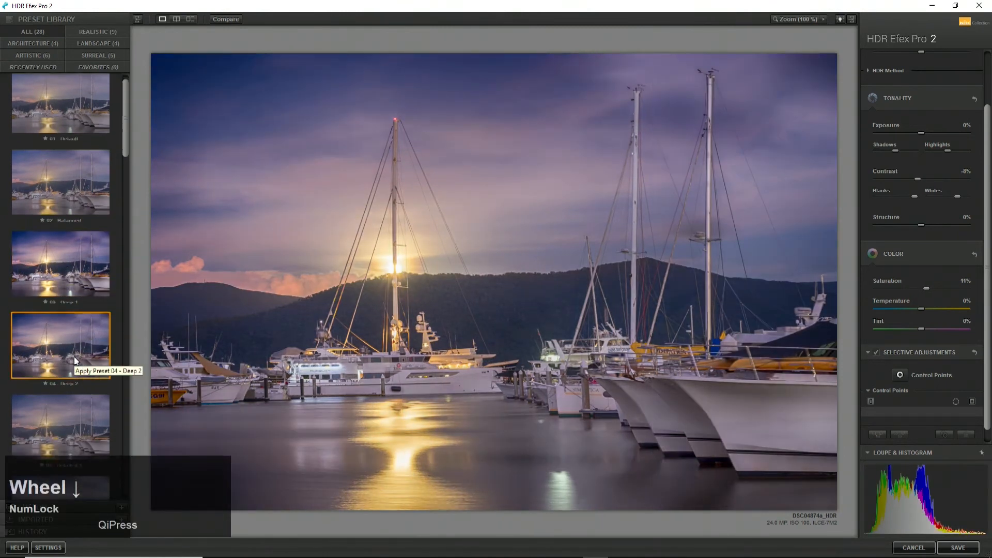
scroll(73, 357, "down", 8)
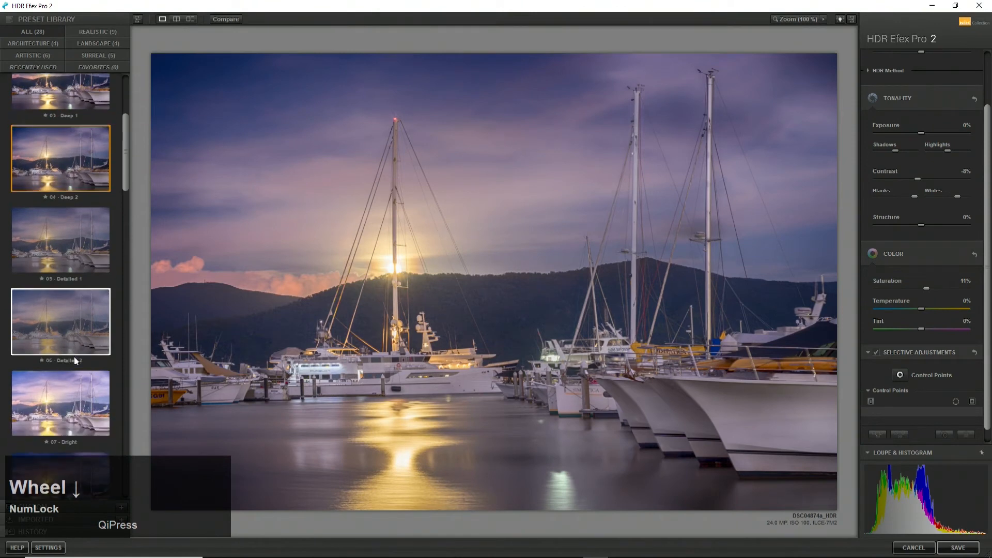
left_click_drag(126, 153, 128, 392)
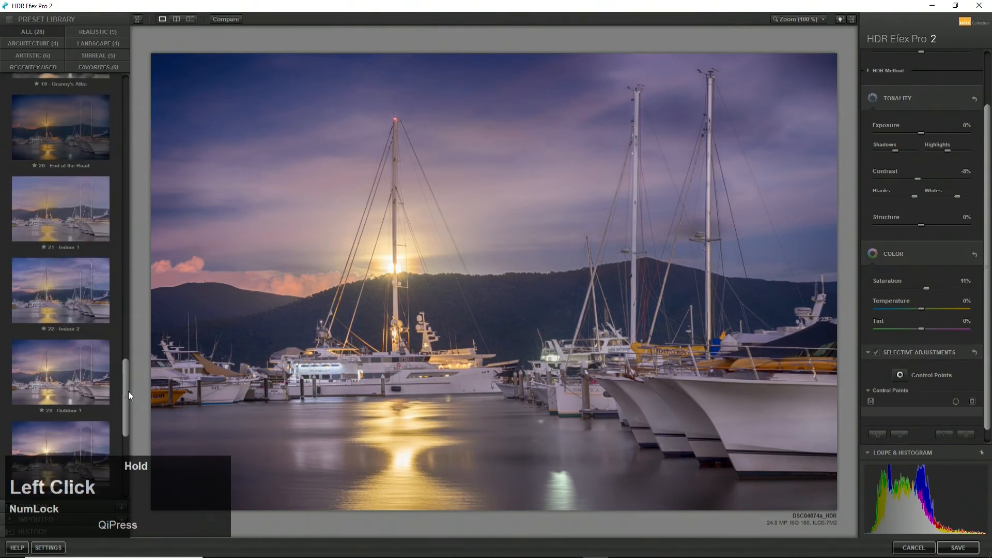
Reapply the custom preset 20180401 Boat and save the HDR image back to Lightroom
left_click(46, 504)
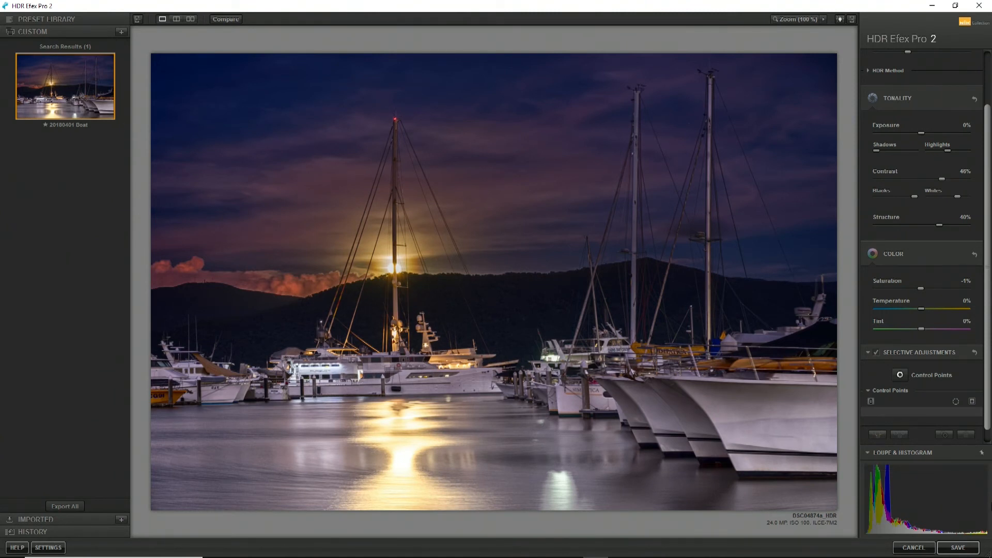
left_click(959, 552)
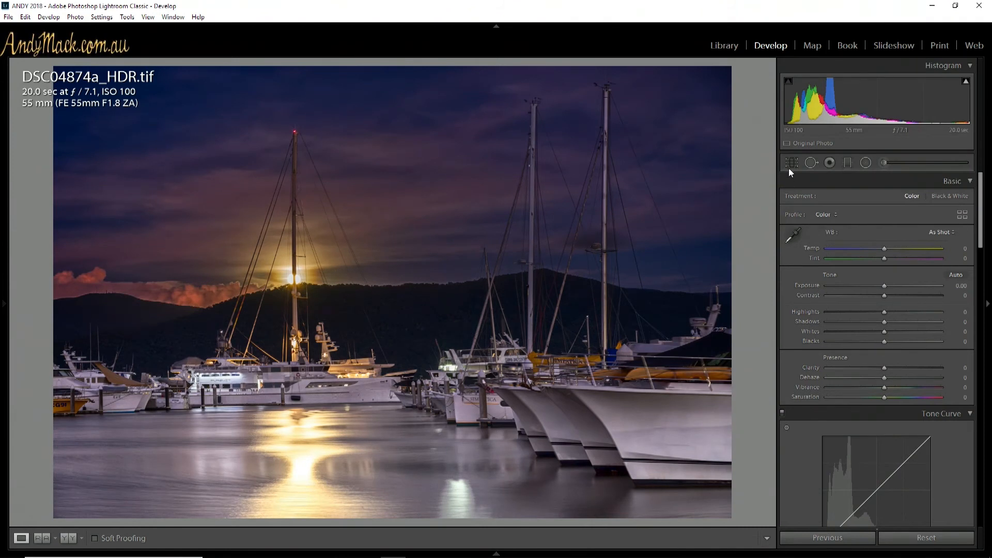
Heal a spot in the sky above the pink clouds with the Spot Removal tool at size 76
left_click(811, 163)
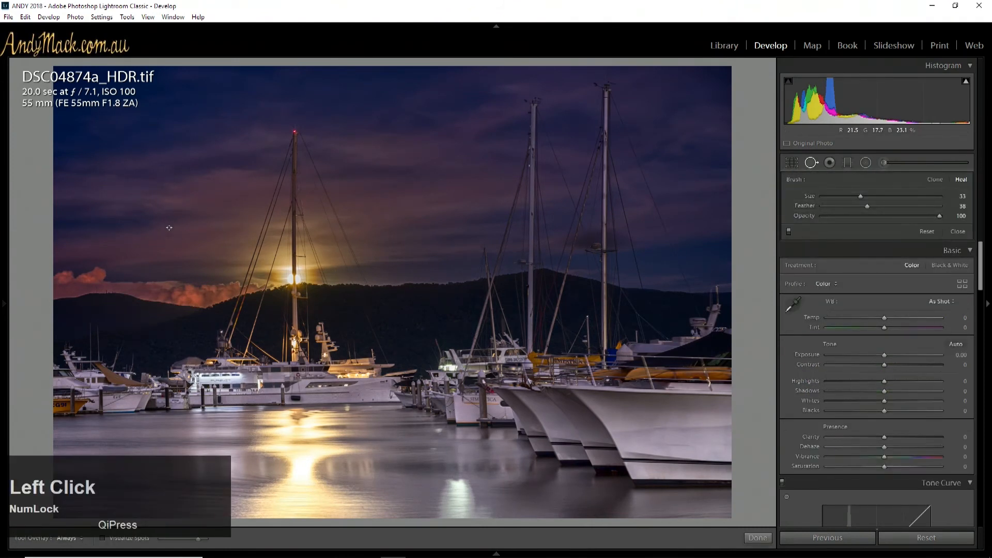
scroll(169, 228, "up", 5)
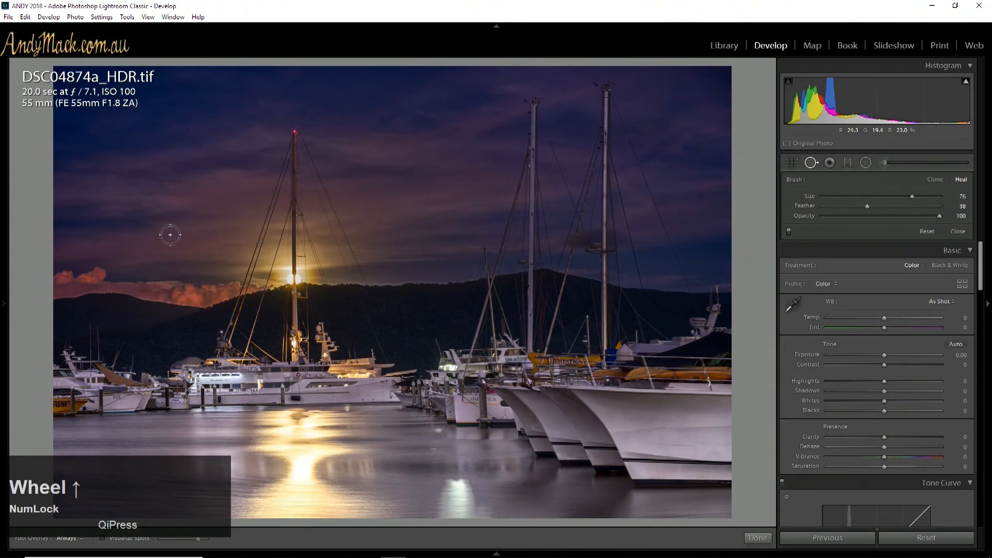
scroll(170, 234, "down", 1)
left_click(170, 234)
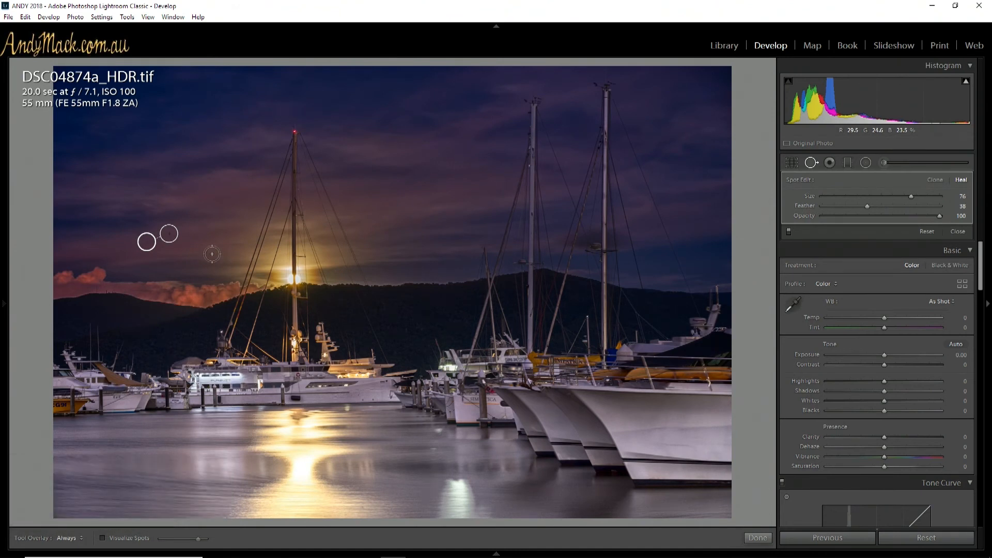
left_click(811, 163)
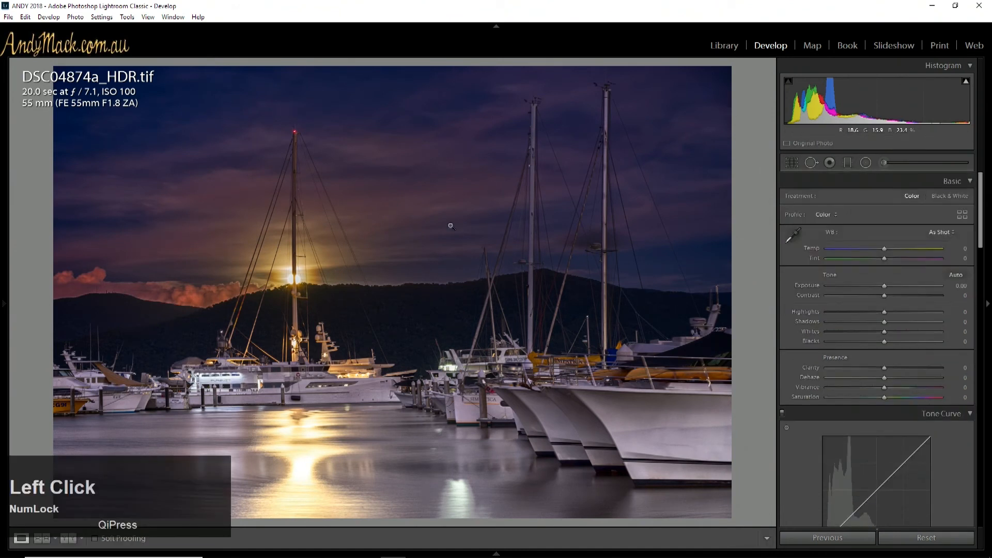
Inspect the sky up close and heal one spot between the front masts and another beside the rightmost mast
left_click(171, 241)
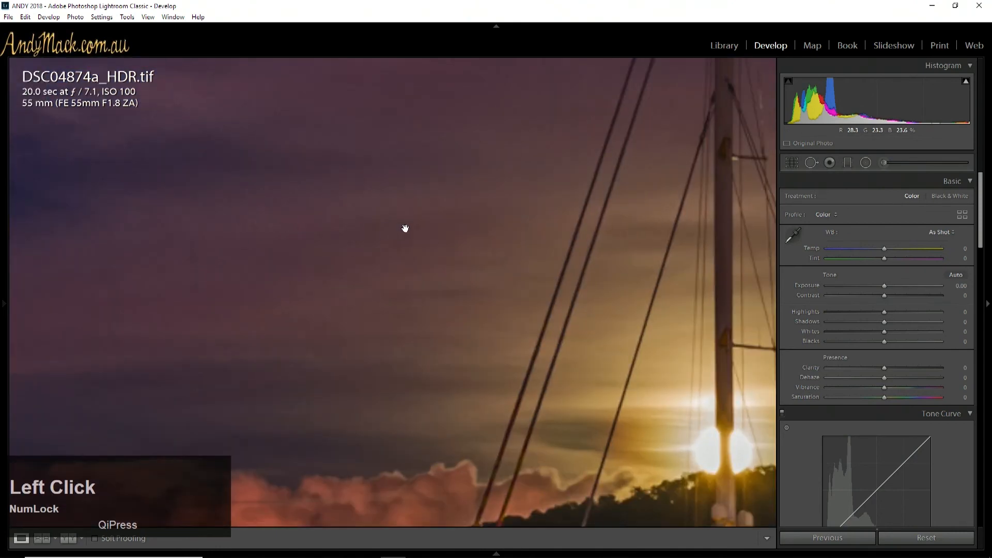
left_click_drag(139, 319, 221, 274)
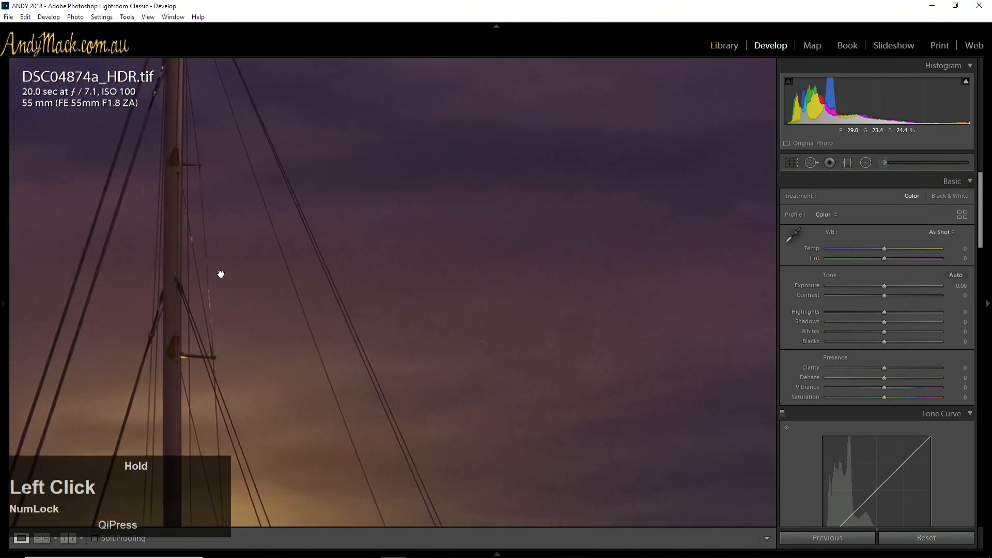
left_click(443, 224)
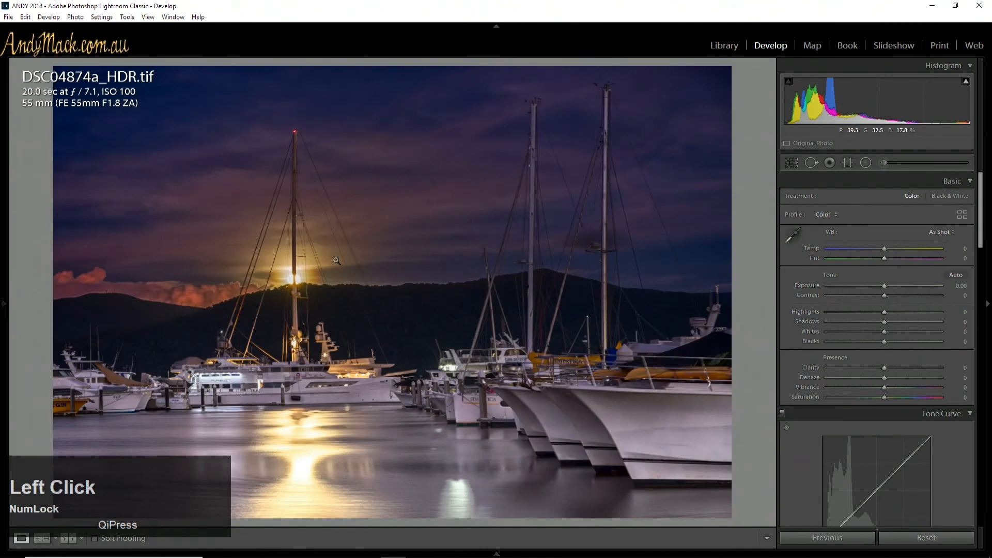
left_click(811, 162)
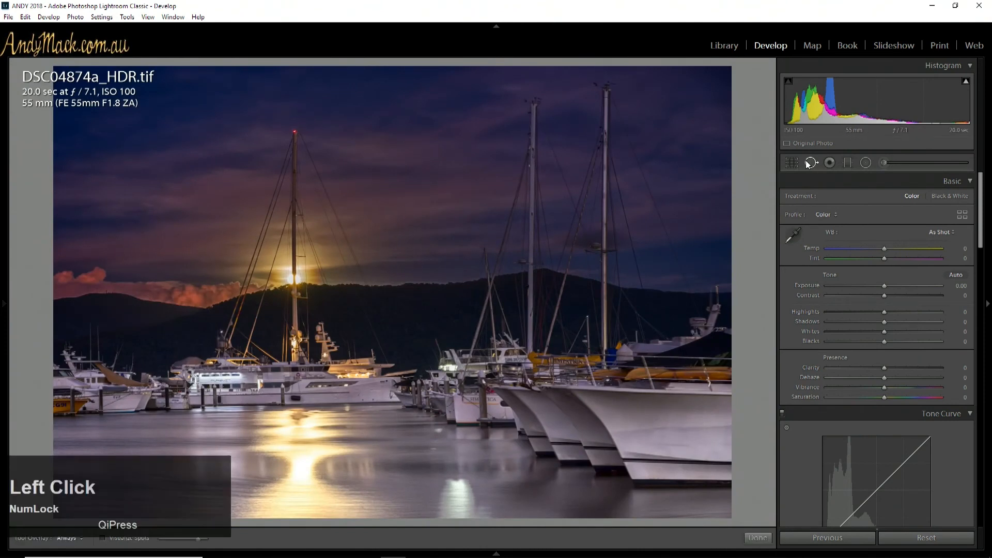
left_click(383, 211)
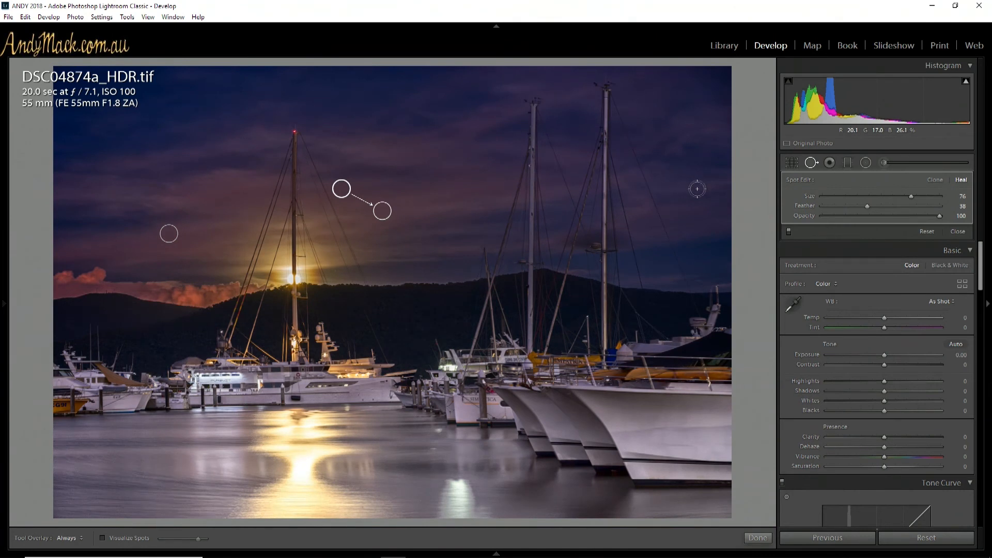
left_click(656, 171)
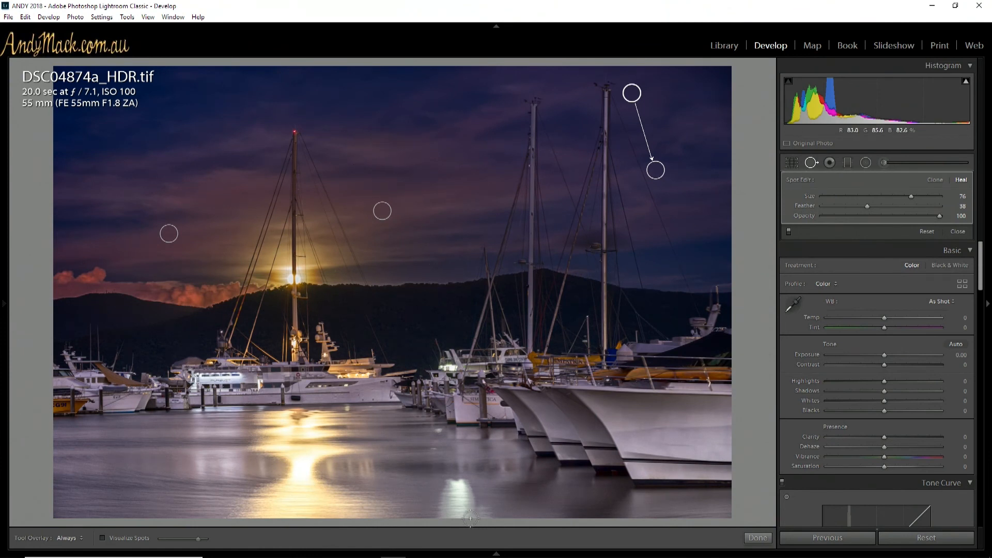
Visualize spots and heal two specks in the upper-left sky with a brush size of 67
left_click(103, 538)
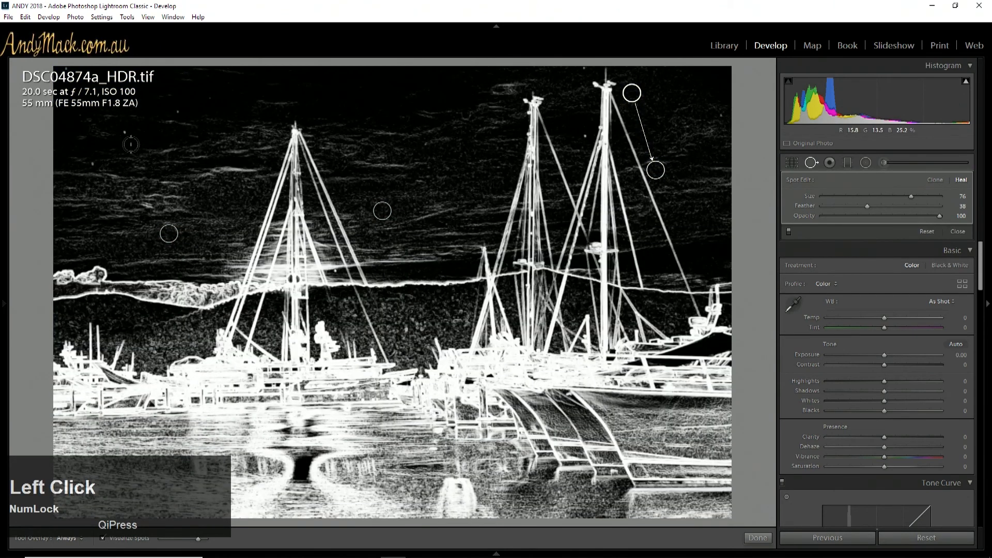
scroll(124, 132, "down", 3)
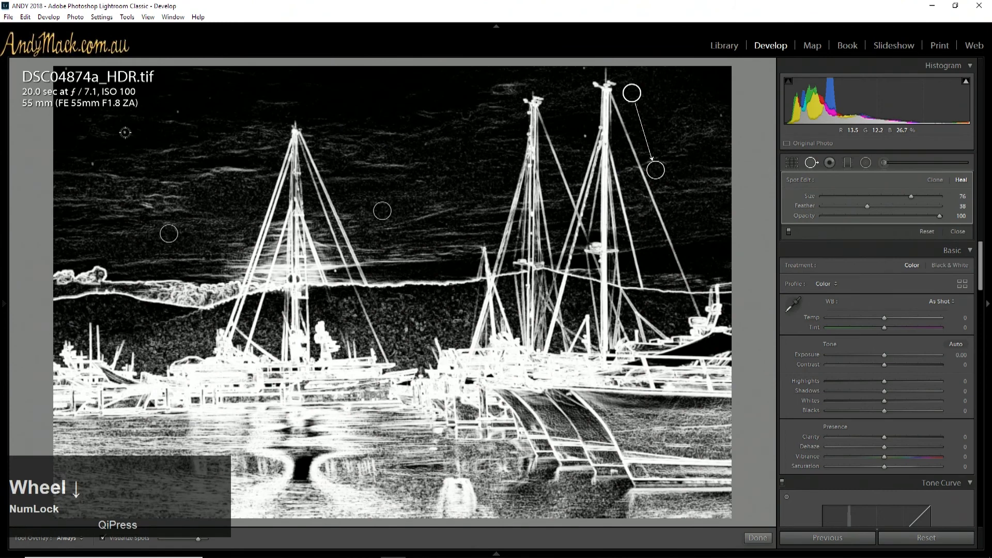
left_click(124, 132)
left_click(91, 163)
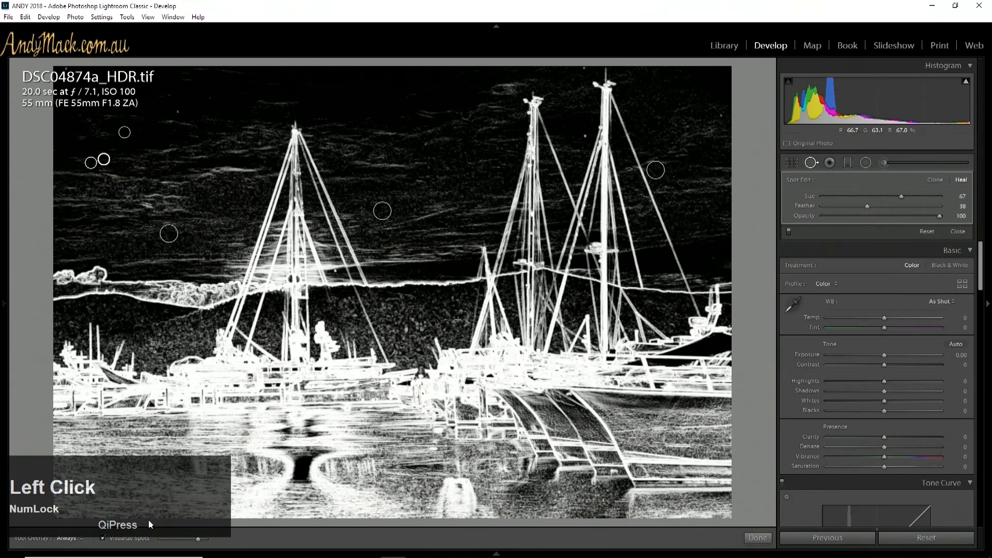
mouse_move(112, 540)
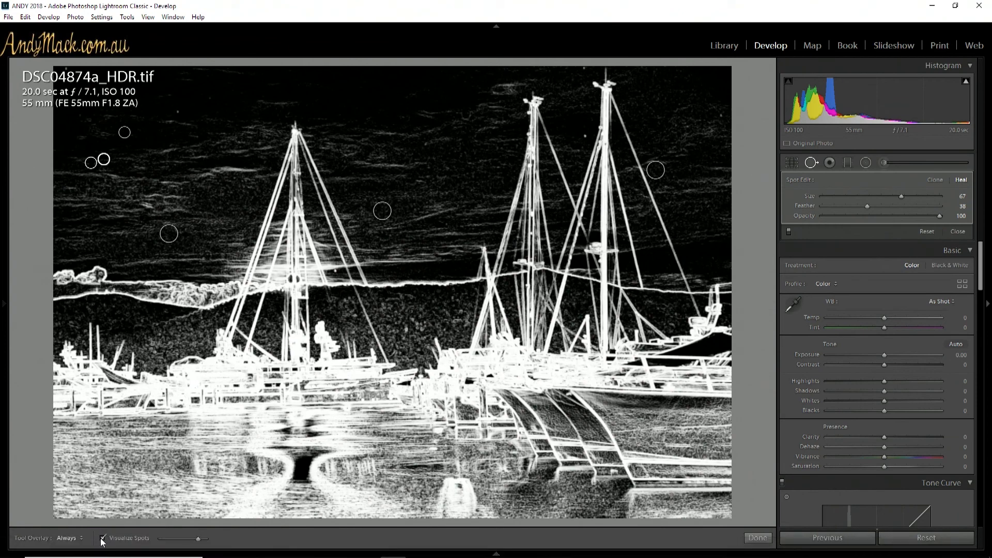
left_click(102, 539)
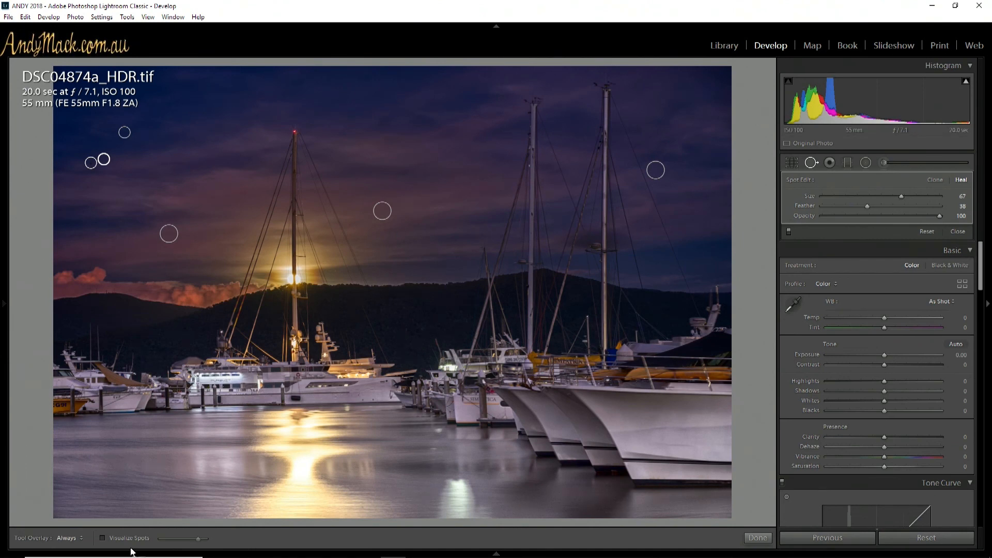
Visualize spots again, heal four more specks across the upper sky, and finish the spot removal
left_click(102, 539)
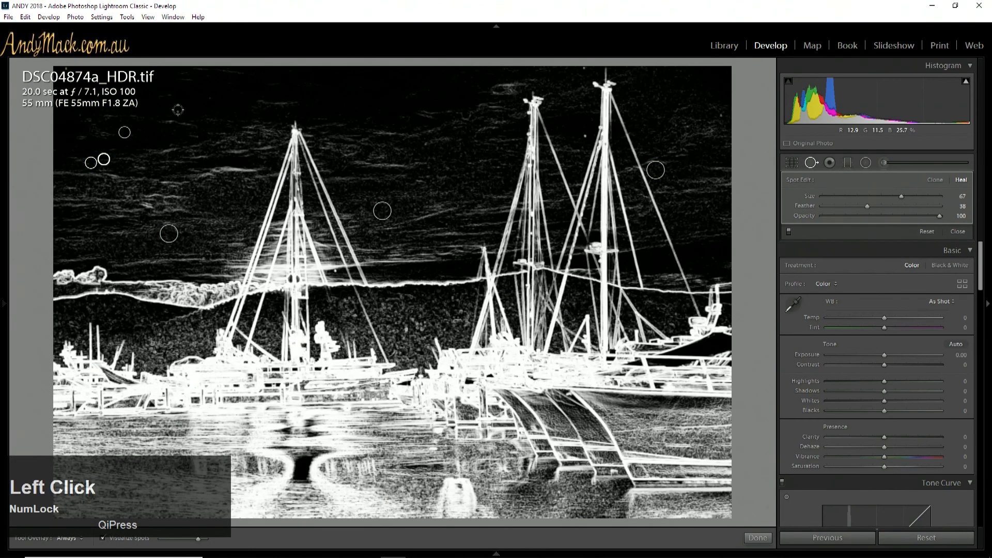
left_click(555, 131)
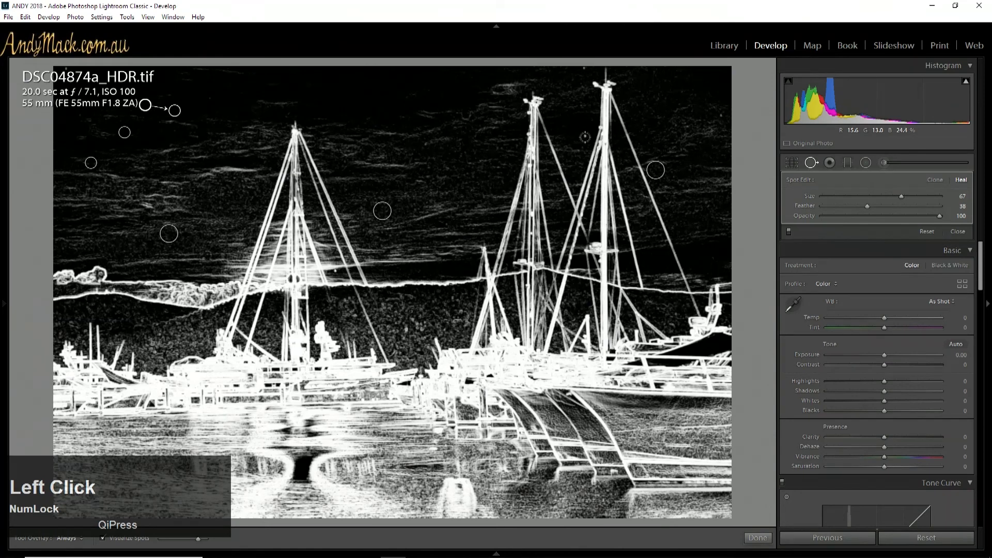
left_click(585, 71)
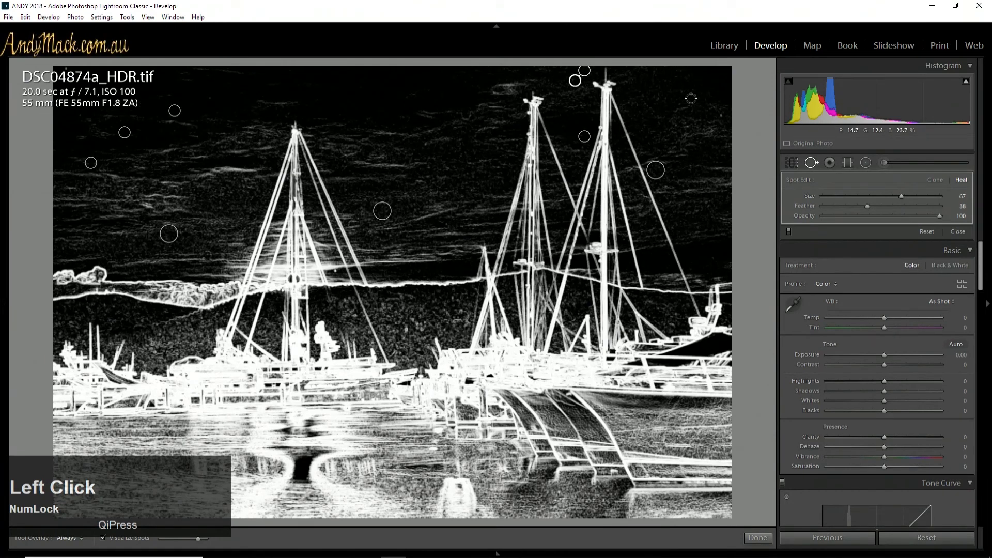
left_click(718, 116)
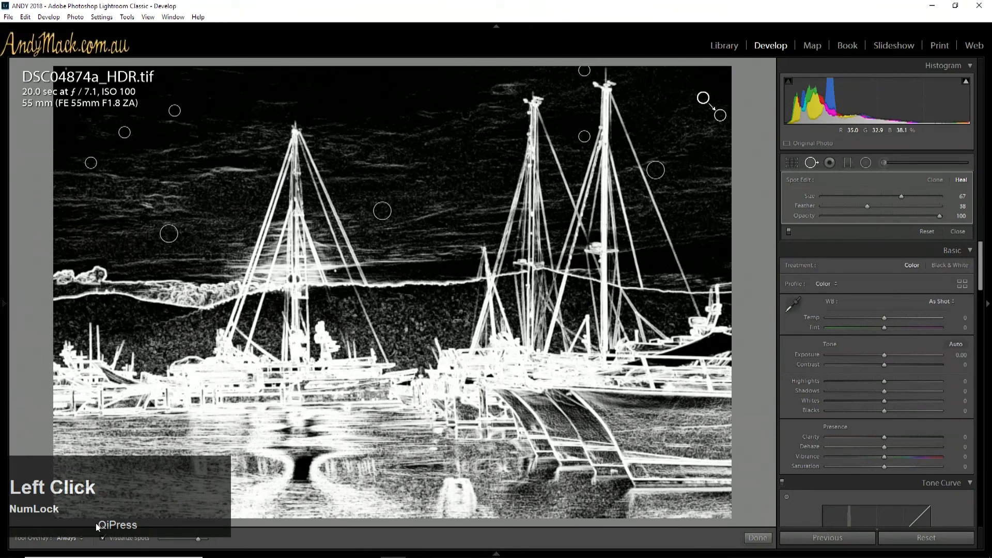
left_click(102, 538)
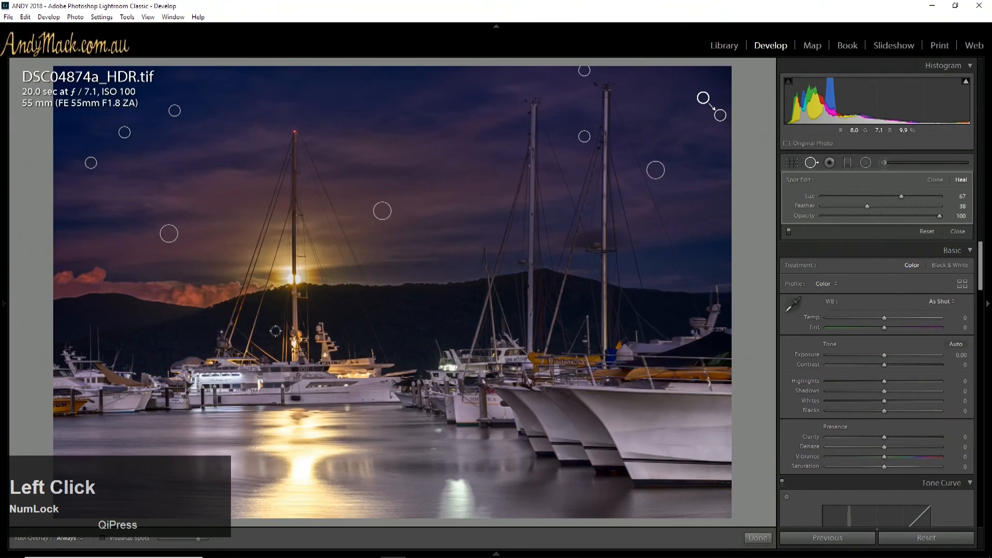
left_click(810, 164)
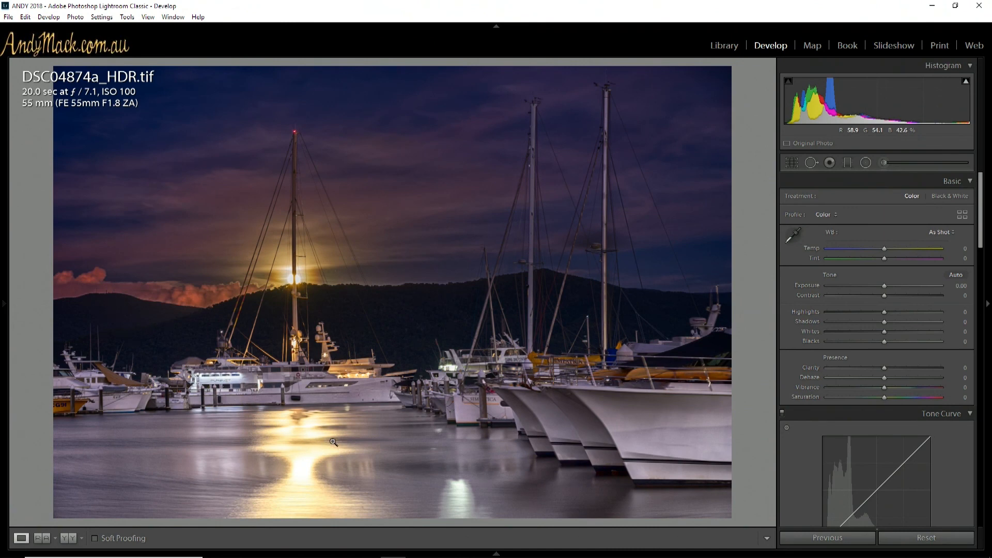
Show the filmstrip and compare the before view of DSC04874a.ARW with DSC04874a_HDR.tif
left_click(496, 554)
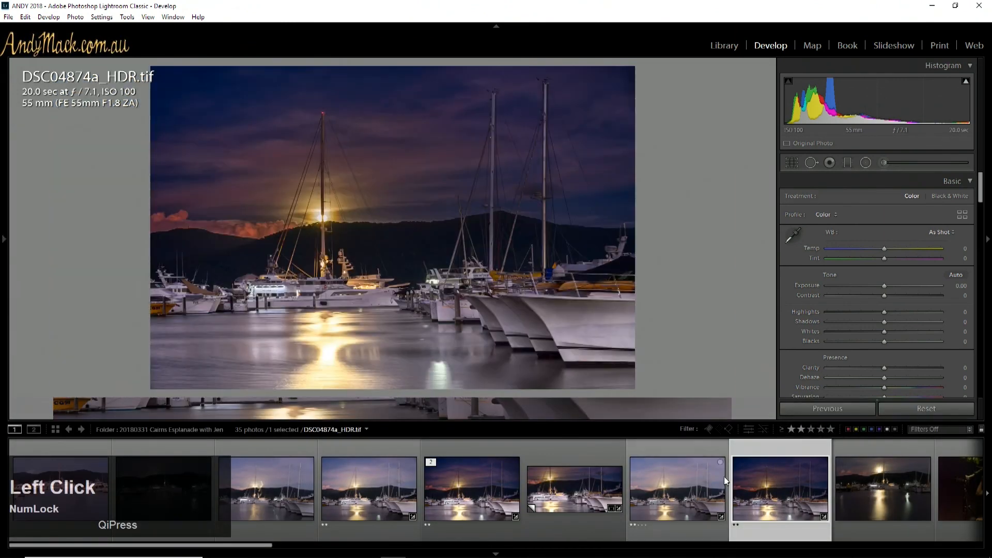
left_click(690, 478)
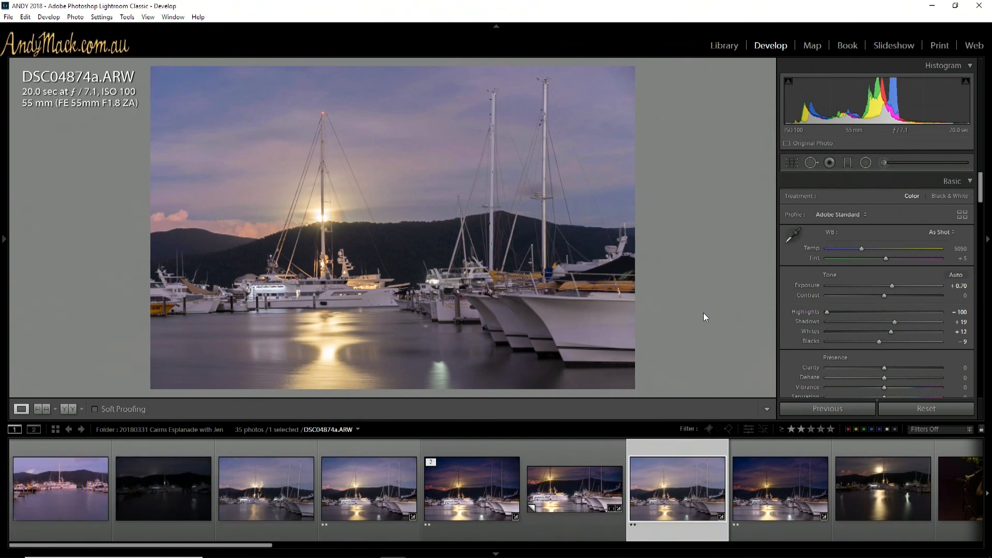
key("backslash")
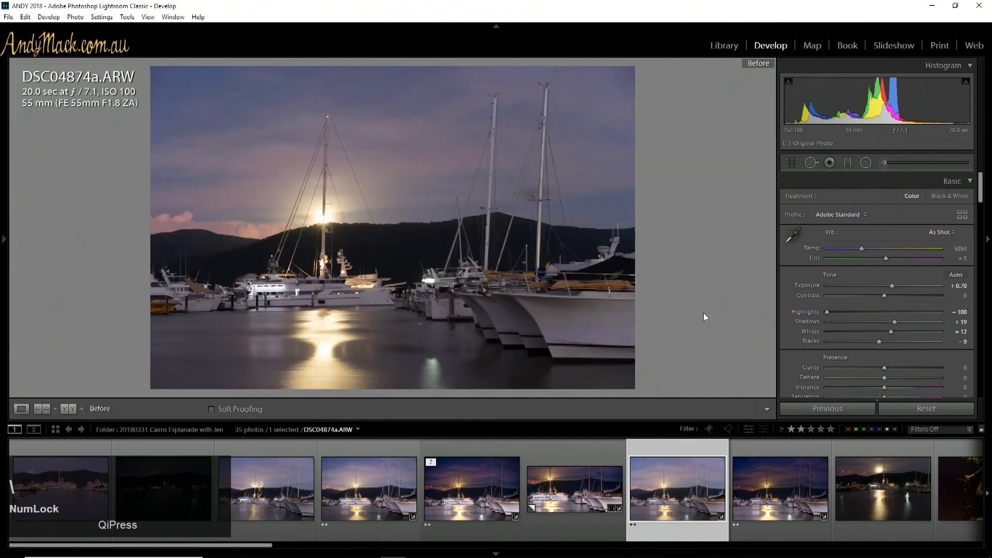
left_click(762, 473)
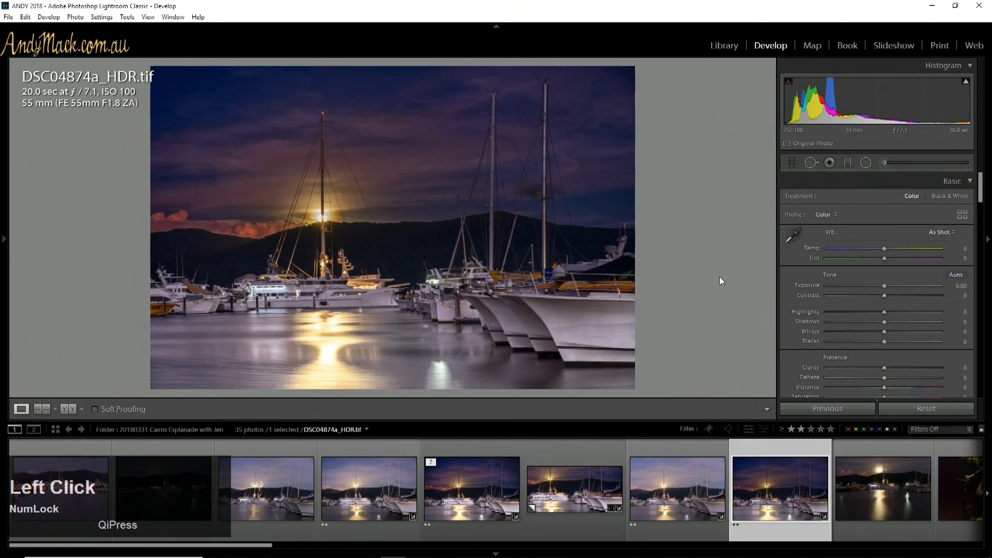